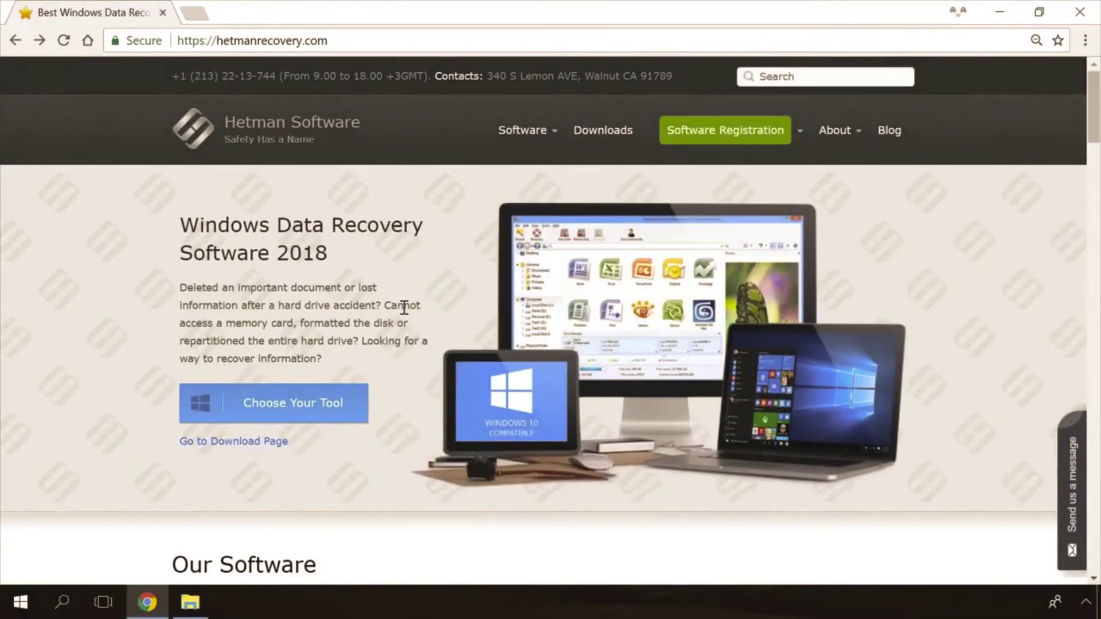
# Step: Open the Internet Spy 1.0 product page on hetmanrecovery.com and start its Free Download
pyautogui.scroll(-20, 404, 310)
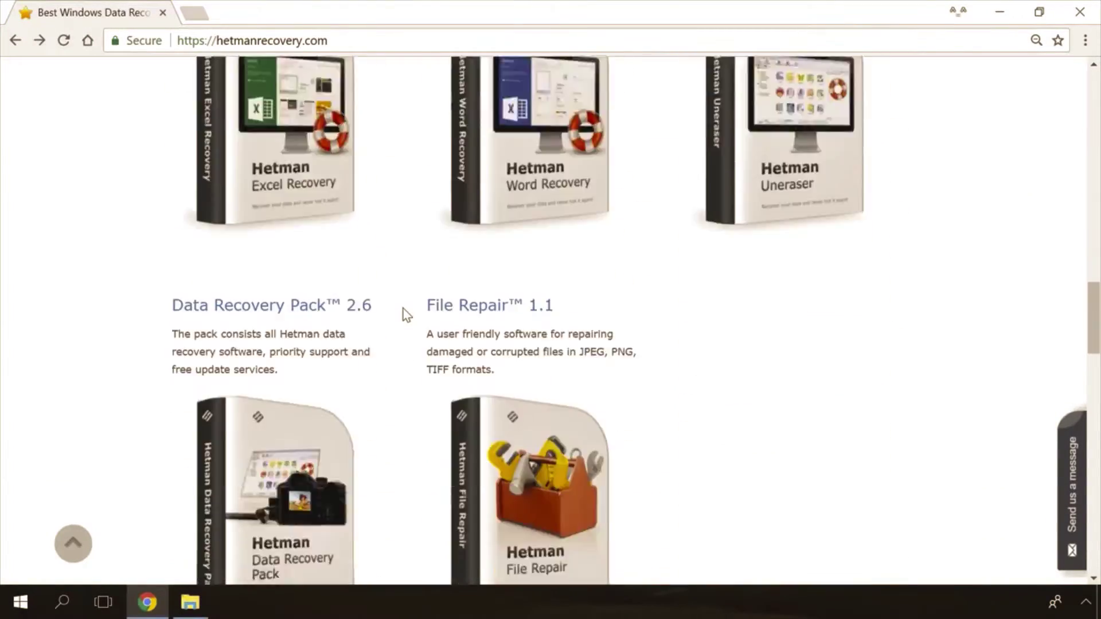
pyautogui.scroll(18, 407, 314)
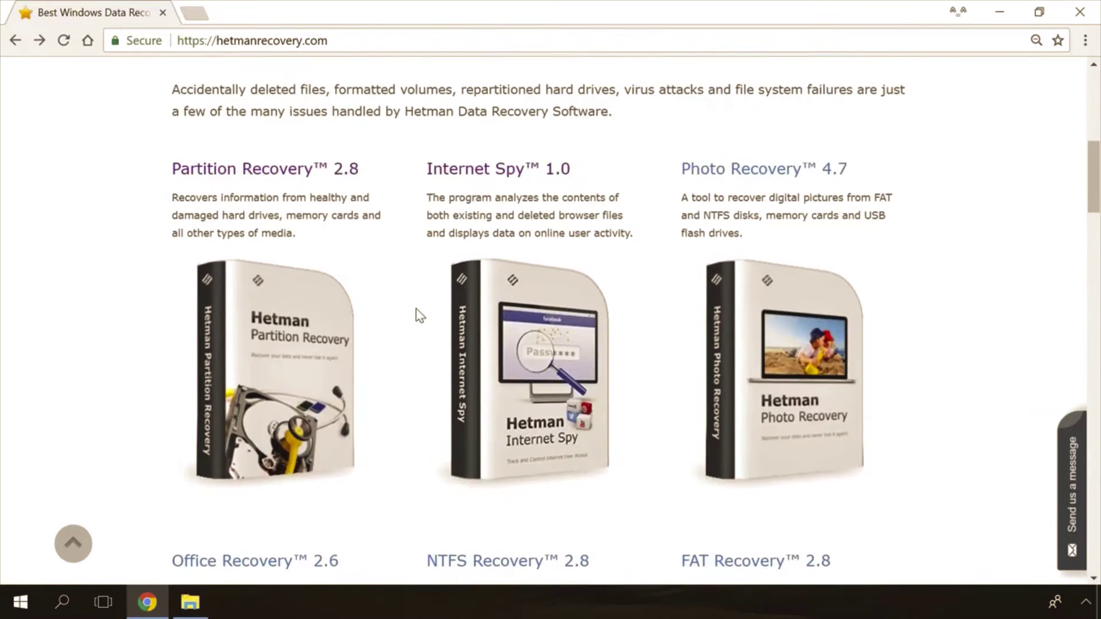
pyautogui.click(522, 175)
pyautogui.scroll(-3, 559, 256)
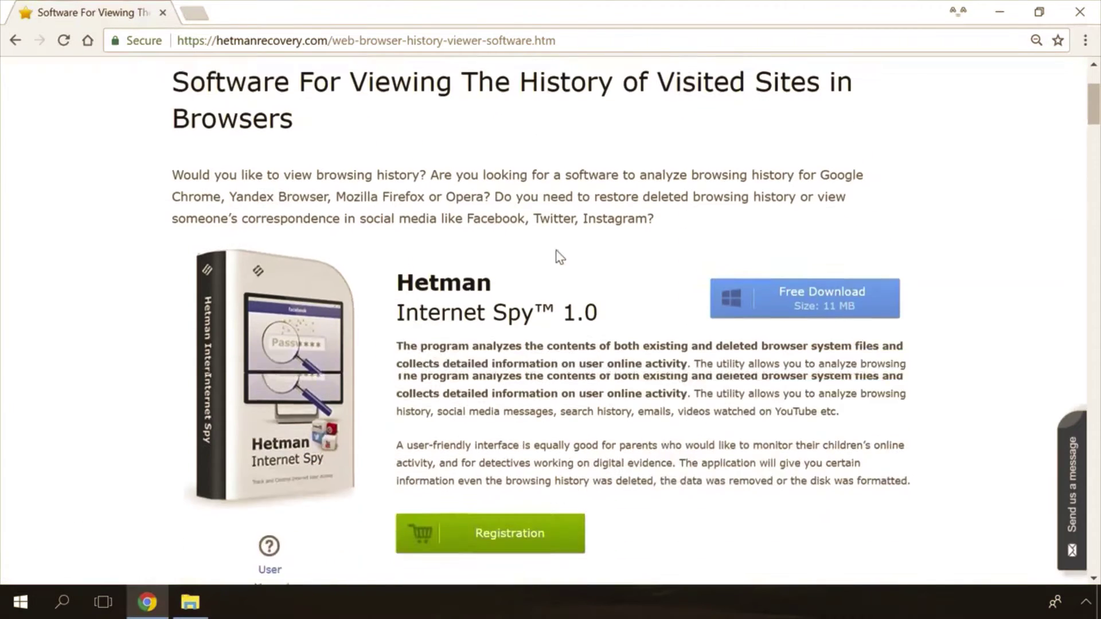
pyautogui.click(840, 301)
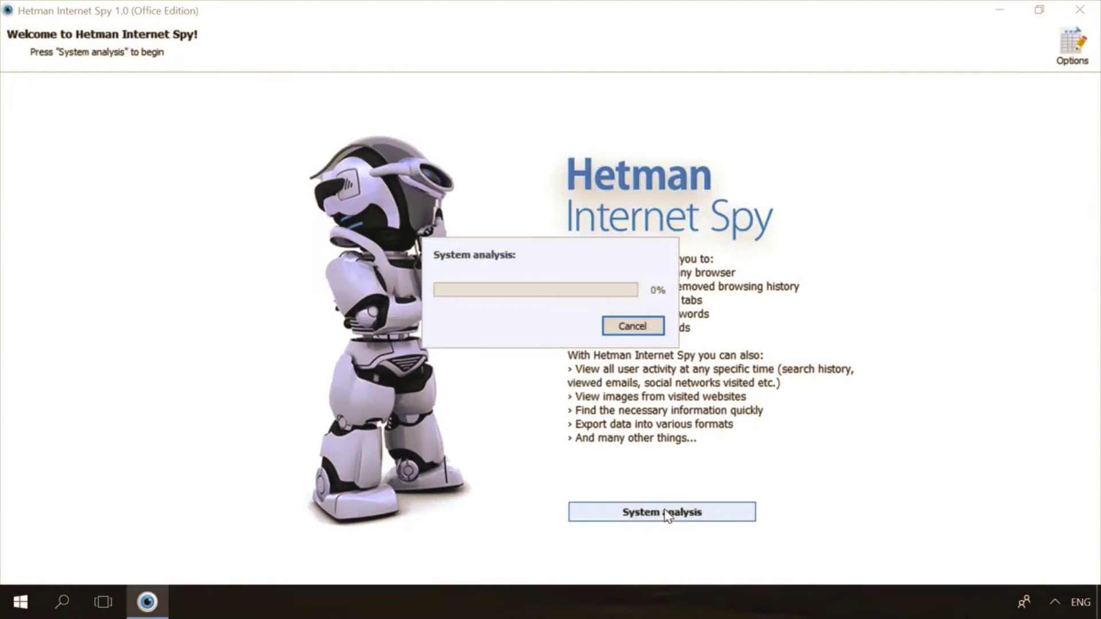
# Step: Analyse the chosen user's Google Chrome data and list its saved website passwords
pyautogui.click(190, 189)
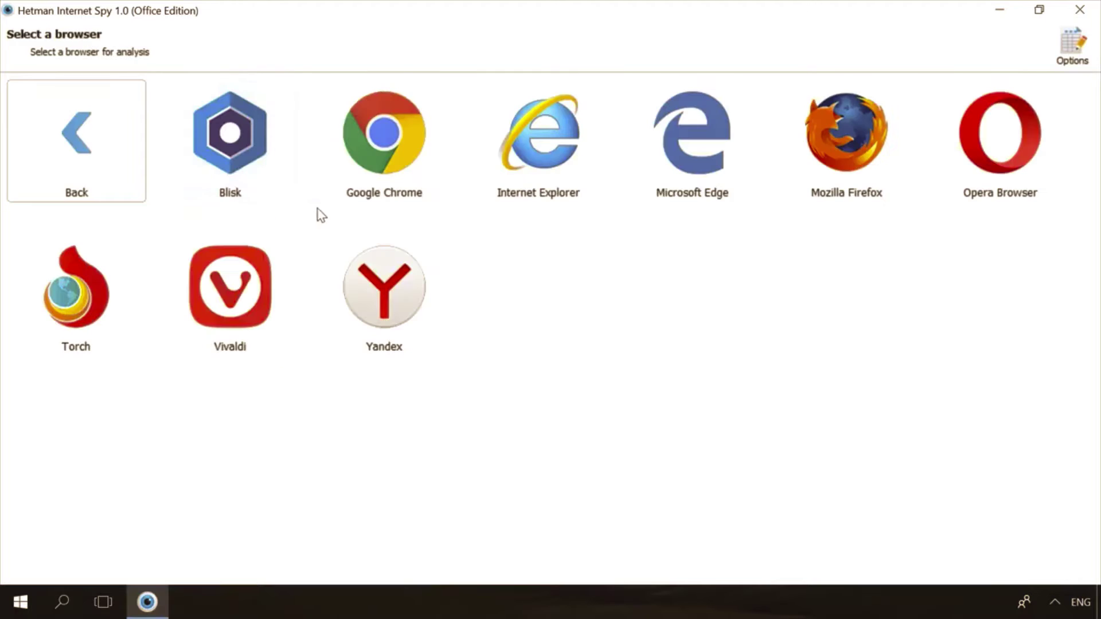
pyautogui.click(349, 175)
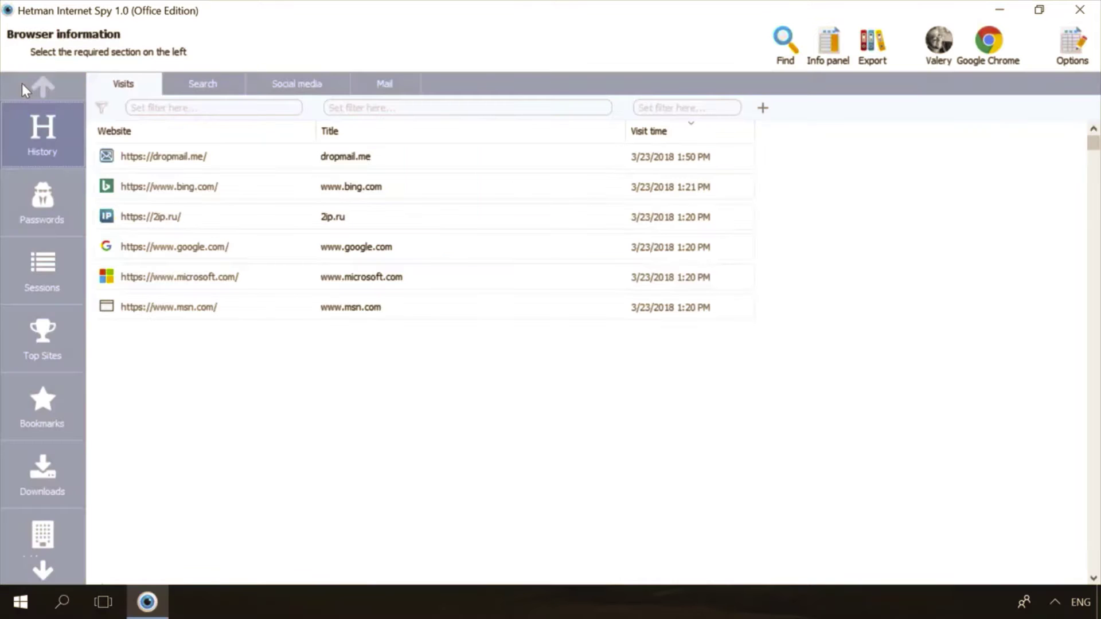
pyautogui.click(17, 184)
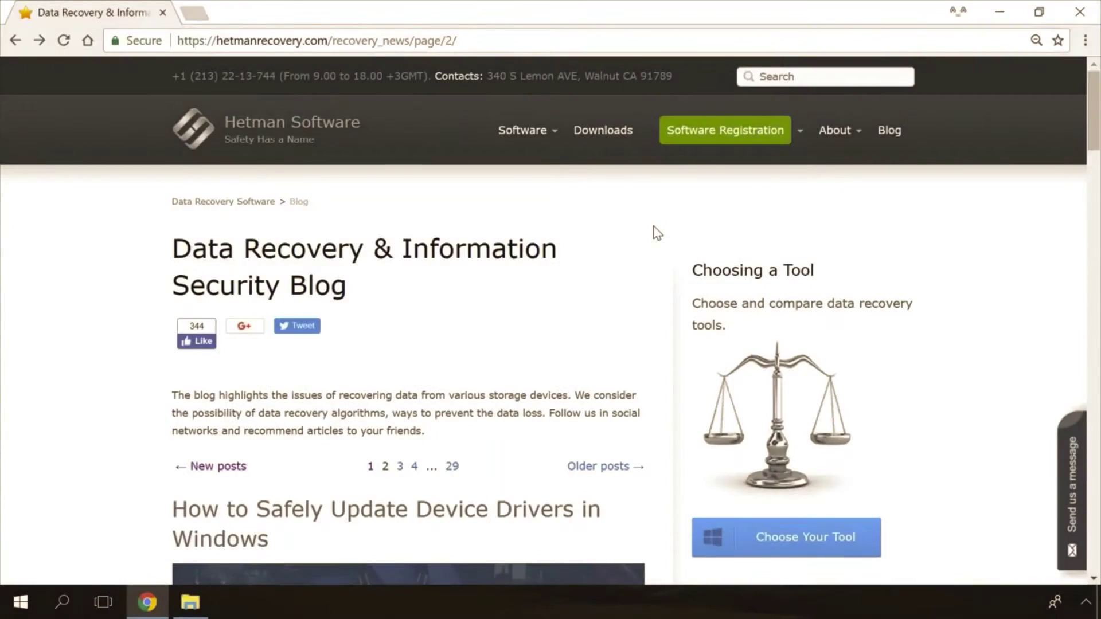
# Step: Open the blog article on the 'Windows Detected a Hard Disk Problem' error
pyautogui.scroll(-5, 657, 233)
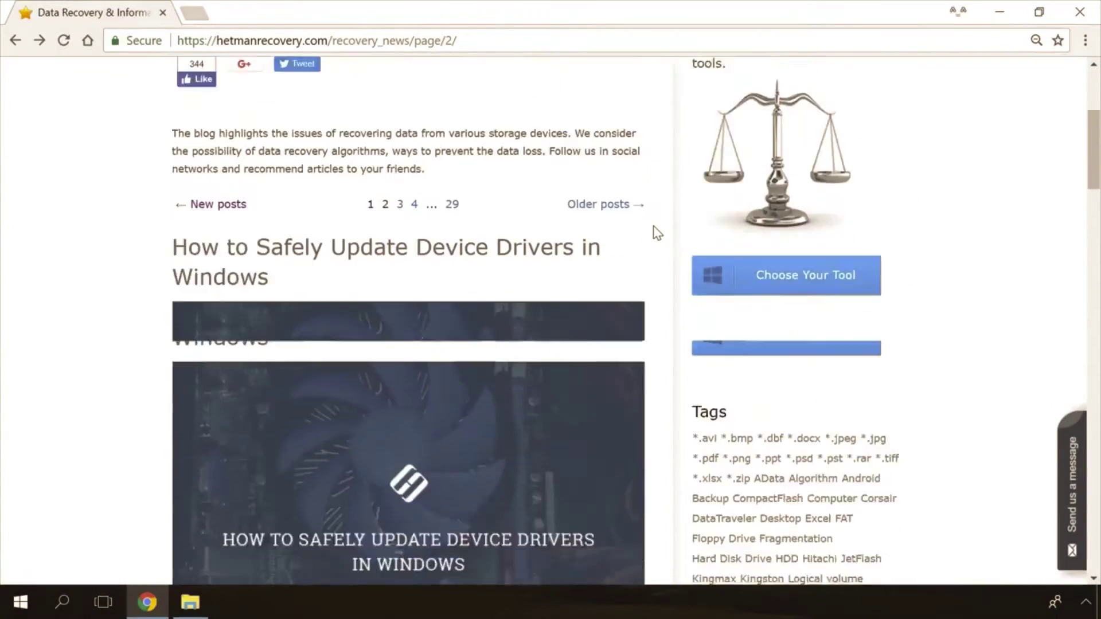
pyautogui.scroll(-20, 658, 233)
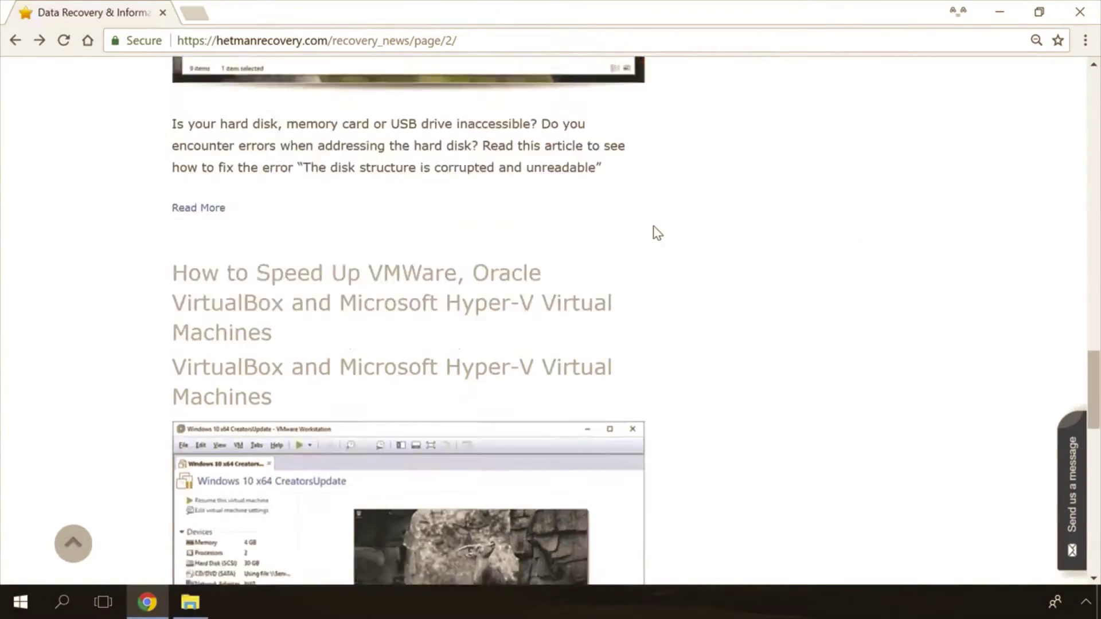
pyautogui.scroll(-12, 658, 233)
pyautogui.scroll(20, 658, 233)
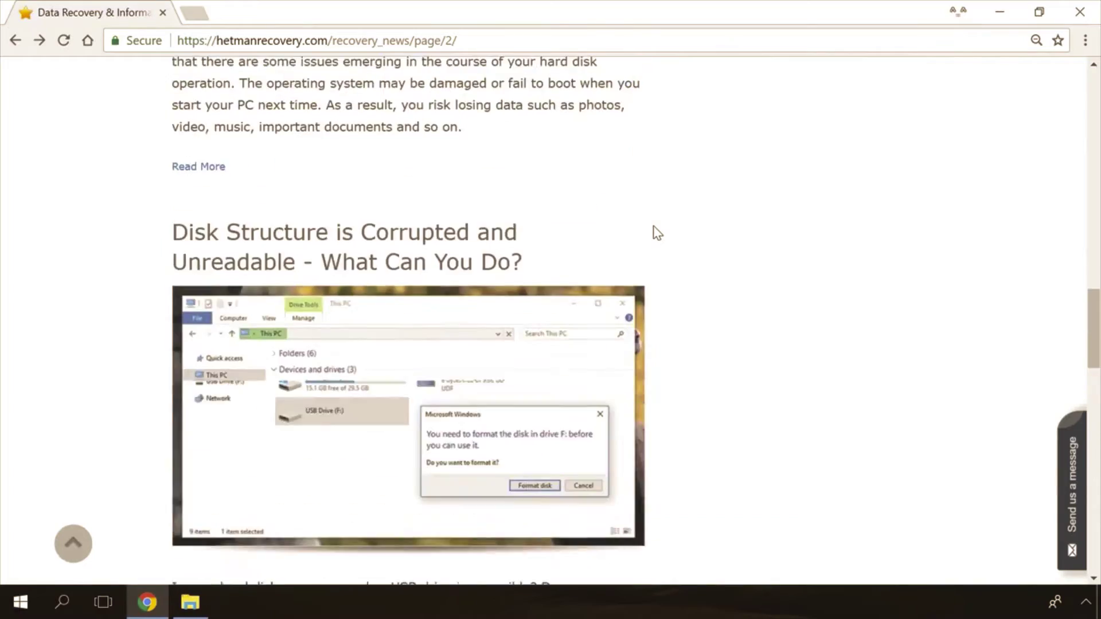
pyautogui.scroll(10, 658, 233)
pyautogui.click(418, 301)
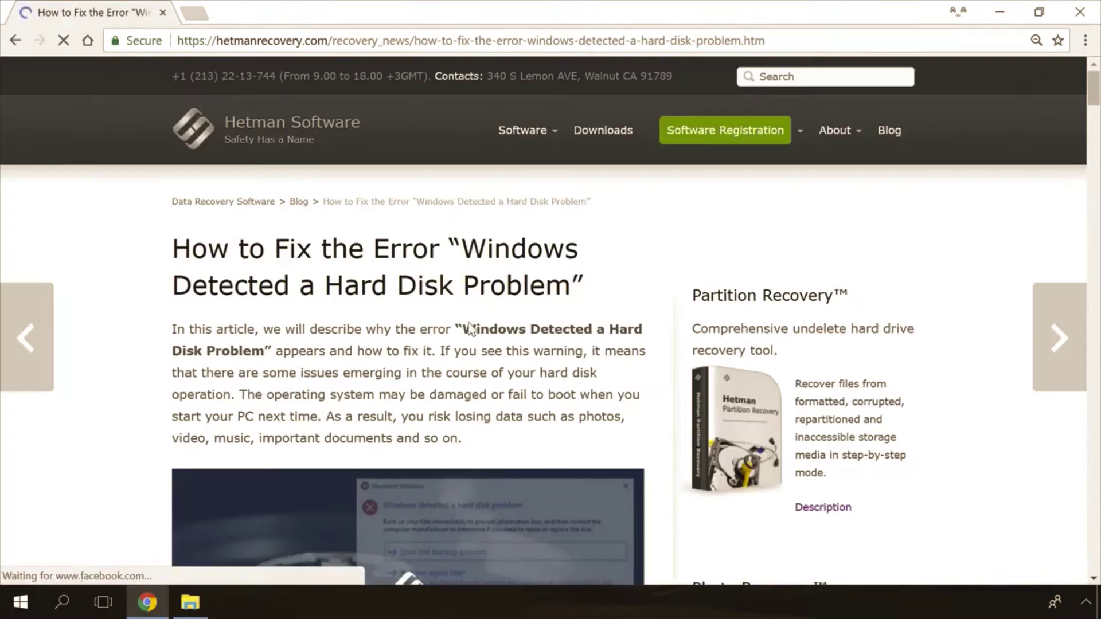
# Step: Open the Send us a message form and write 'Hello' as the message
pyautogui.scroll(-20, 659, 370)
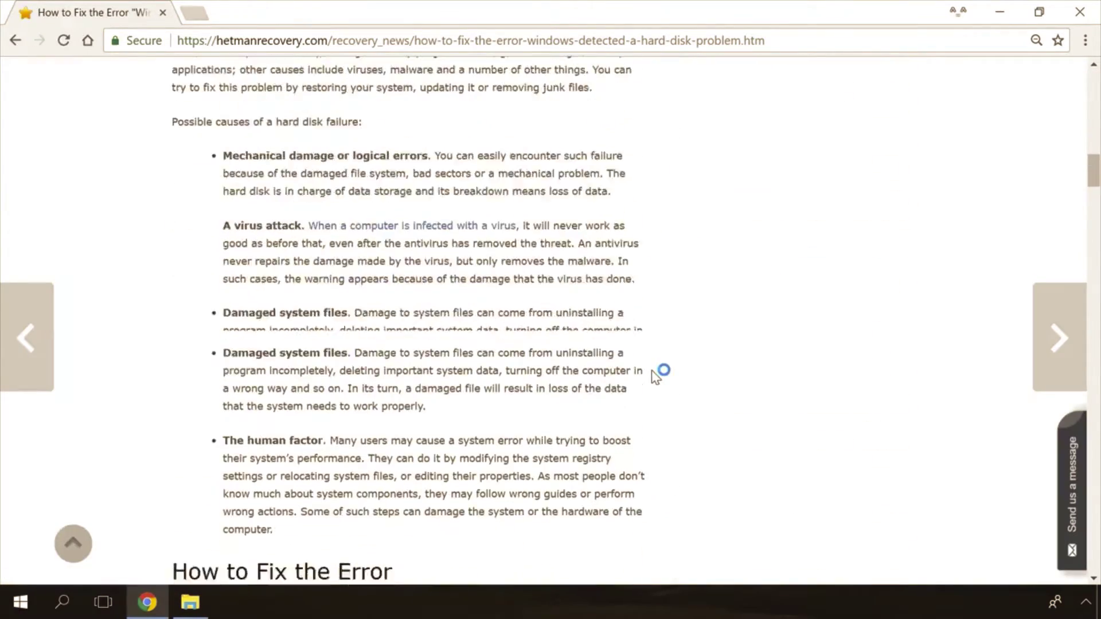
pyautogui.scroll(-14, 657, 375)
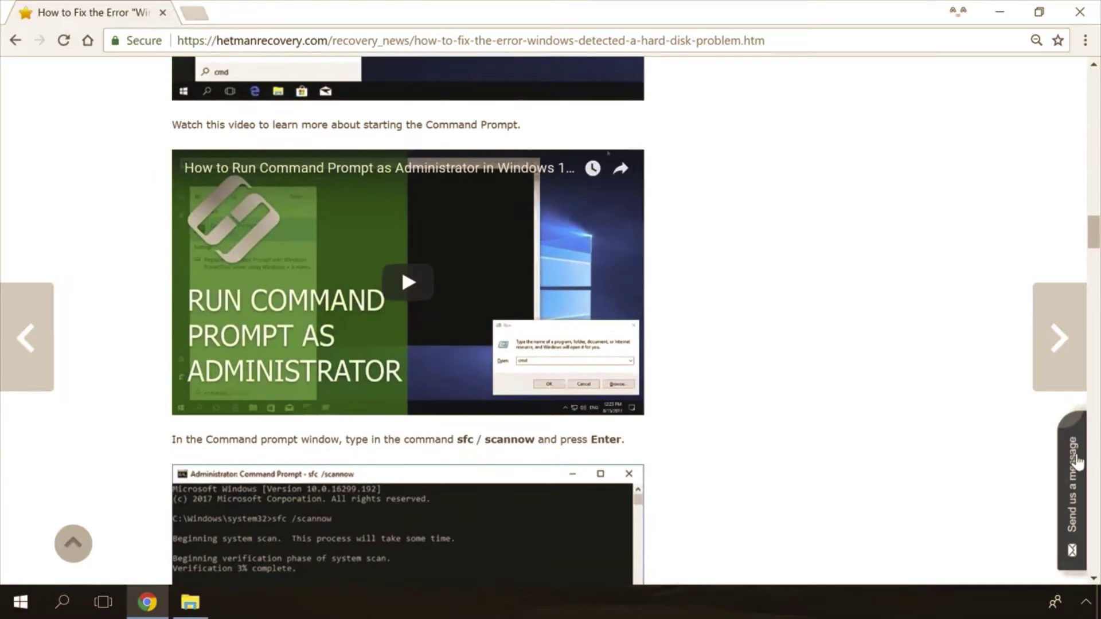
pyautogui.click(1077, 463)
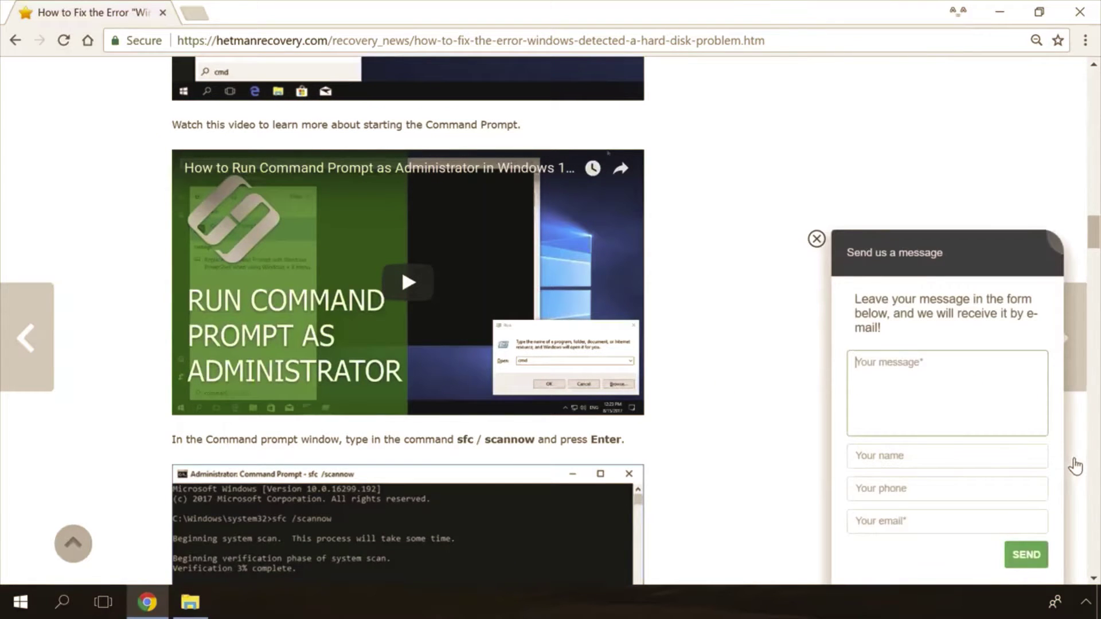
pyautogui.write('Hello')
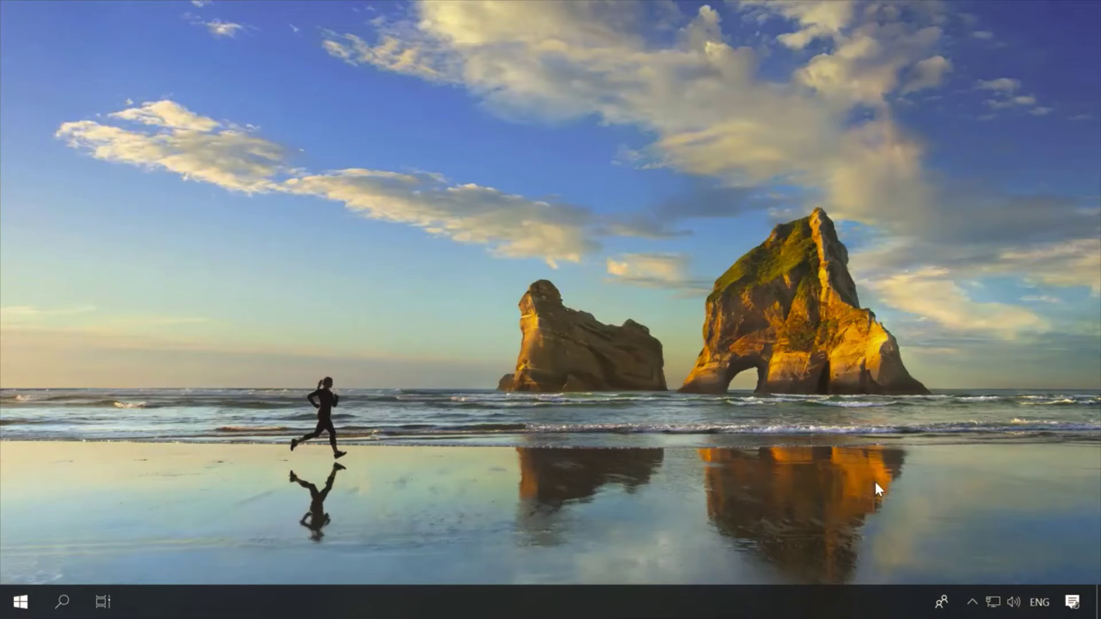
# Step: Reach the adapter list (Ethernet, VMnet1, VMnet8) through the Network and Sharing Center
pyautogui.click(995, 602)
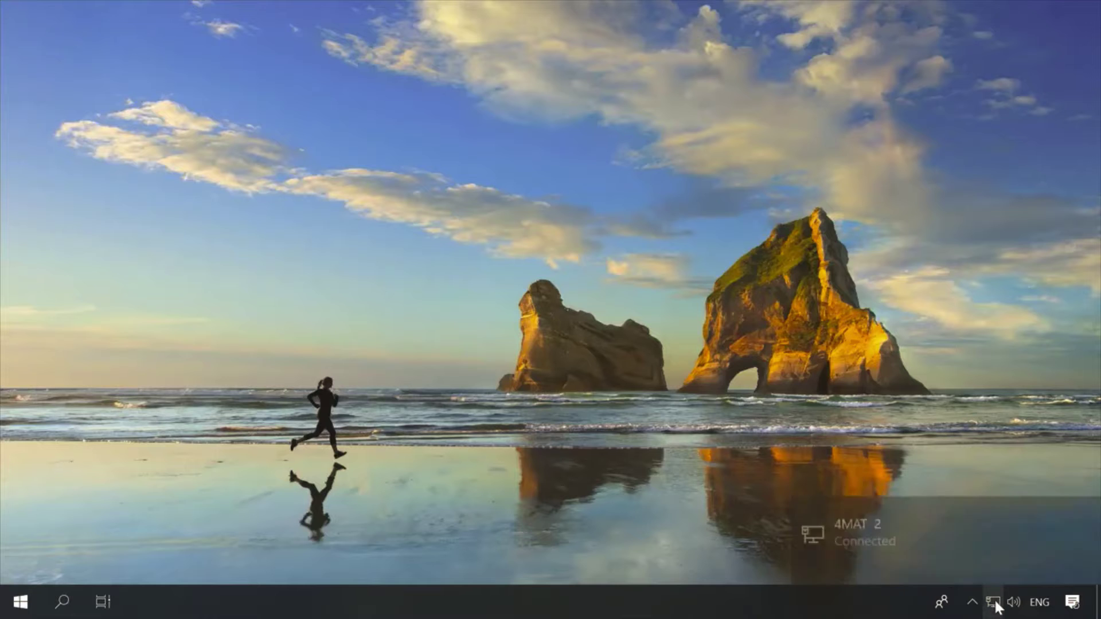
pyautogui.click(868, 554)
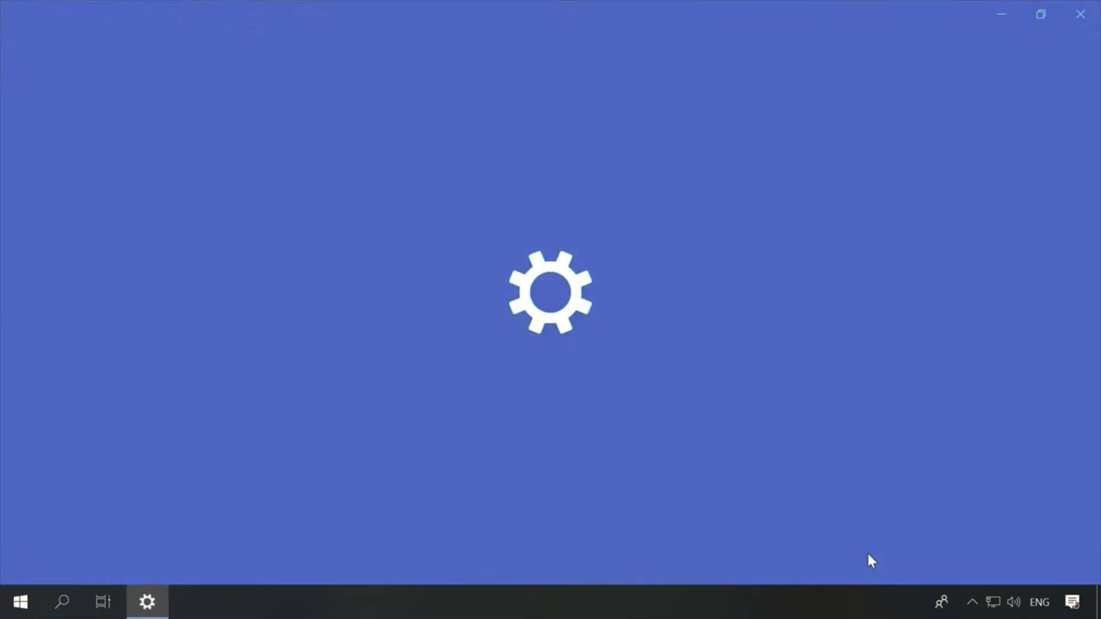
pyautogui.scroll(-3, 868, 556)
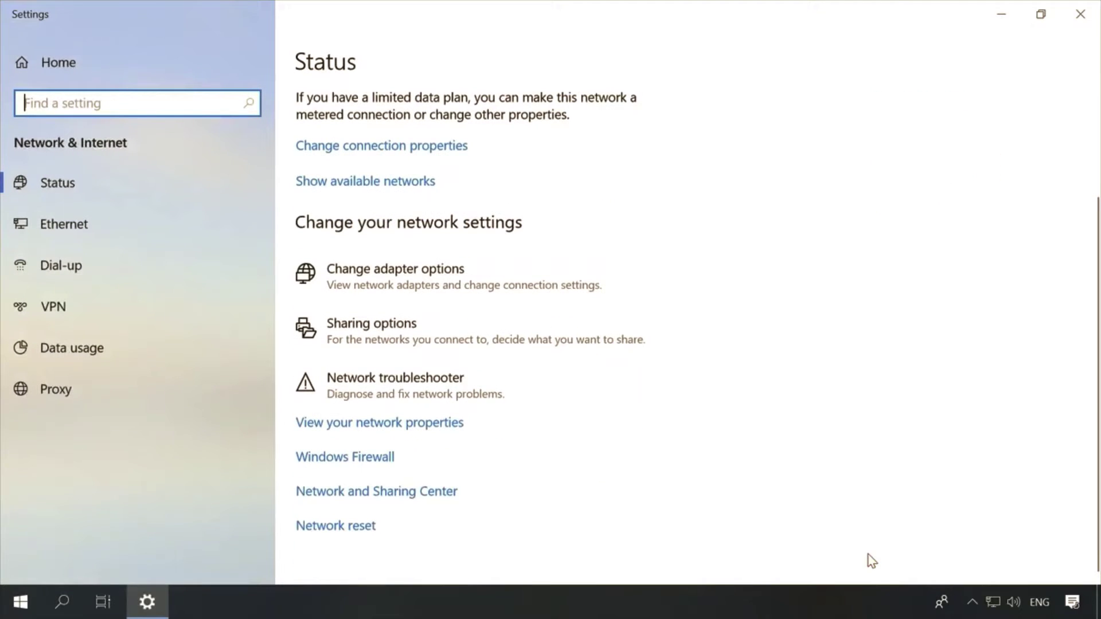
pyautogui.click(414, 491)
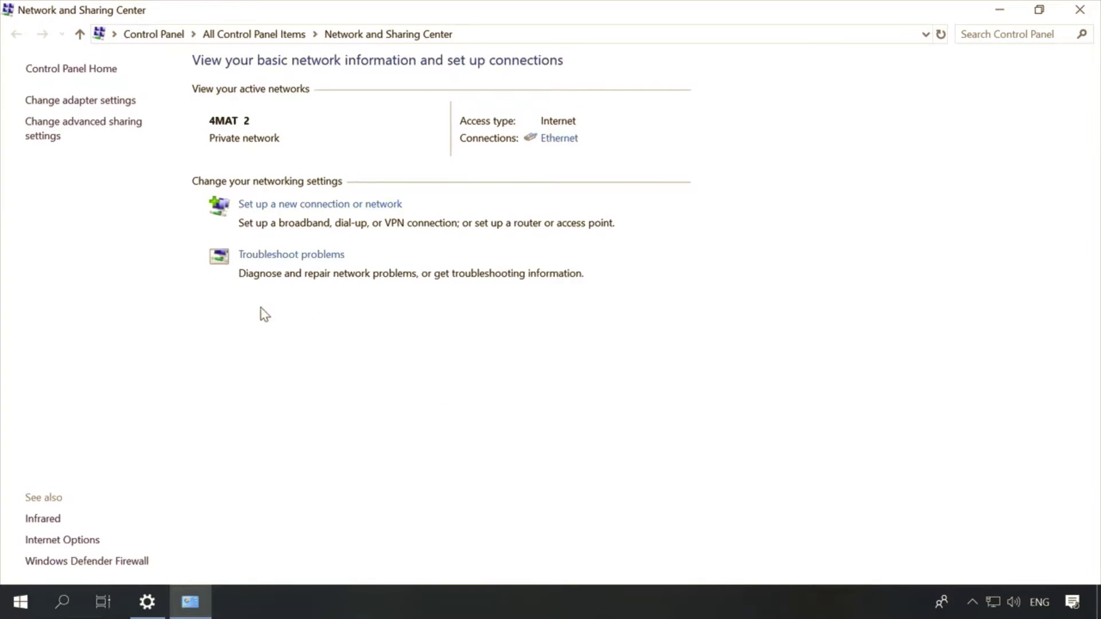
pyautogui.click(81, 100)
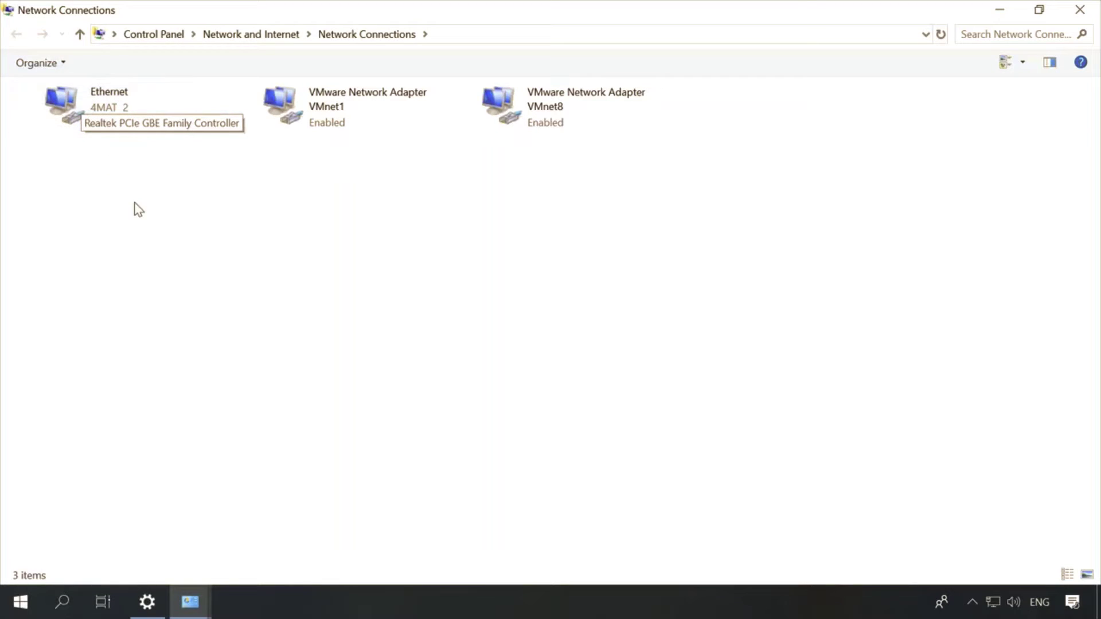
# Step: Start a New Incoming Connection from the File menu and allow the Test account
pyautogui.press('alt')
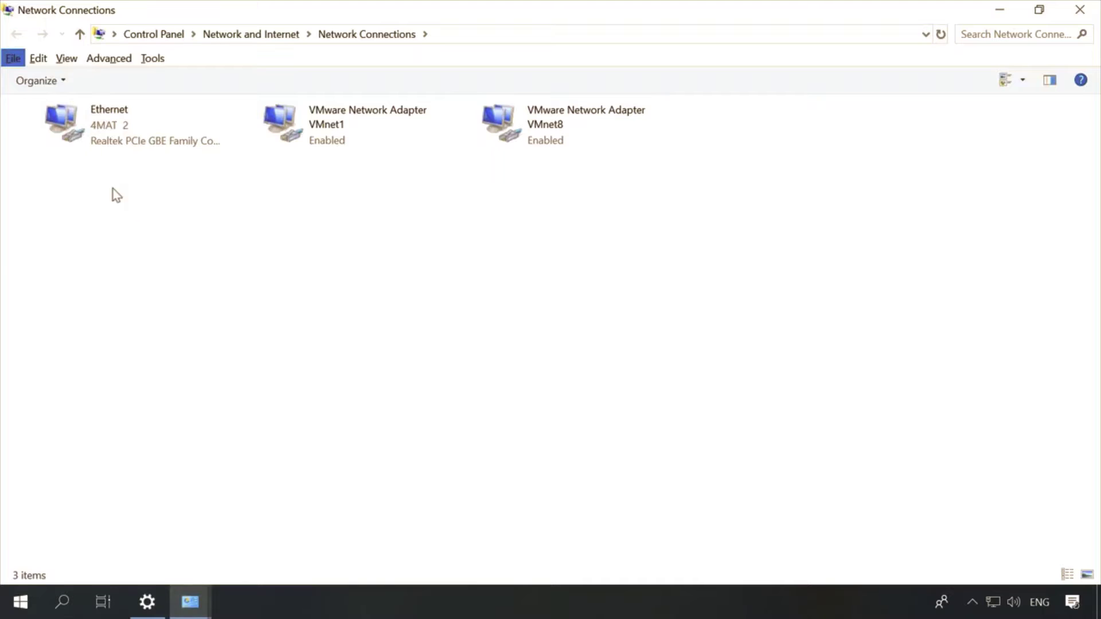
pyautogui.click(12, 58)
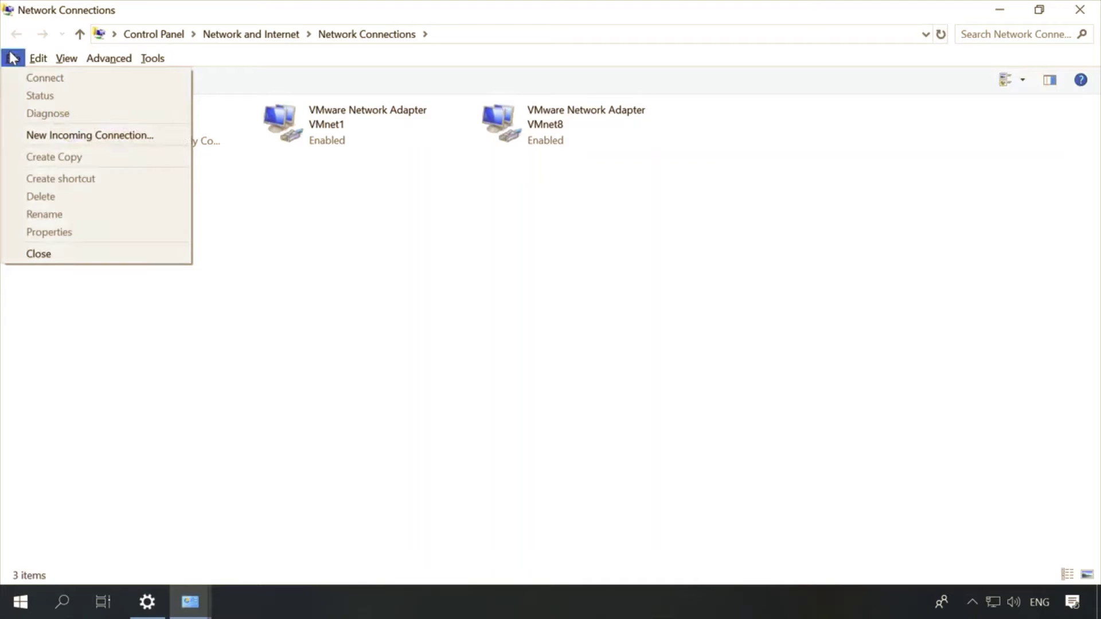
pyautogui.click(63, 136)
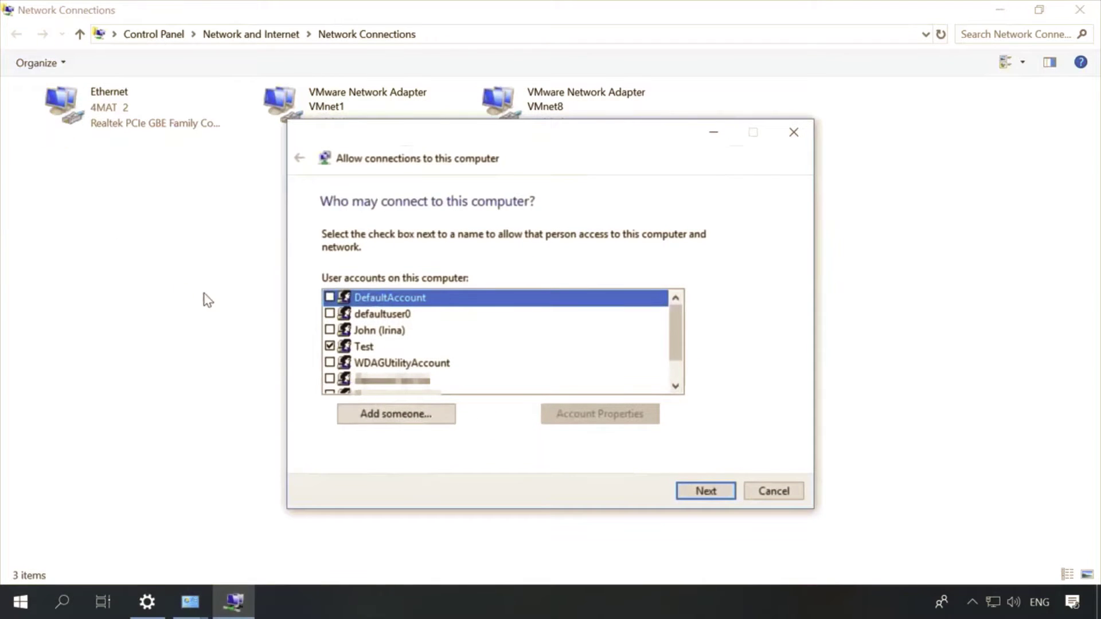
pyautogui.click(370, 347)
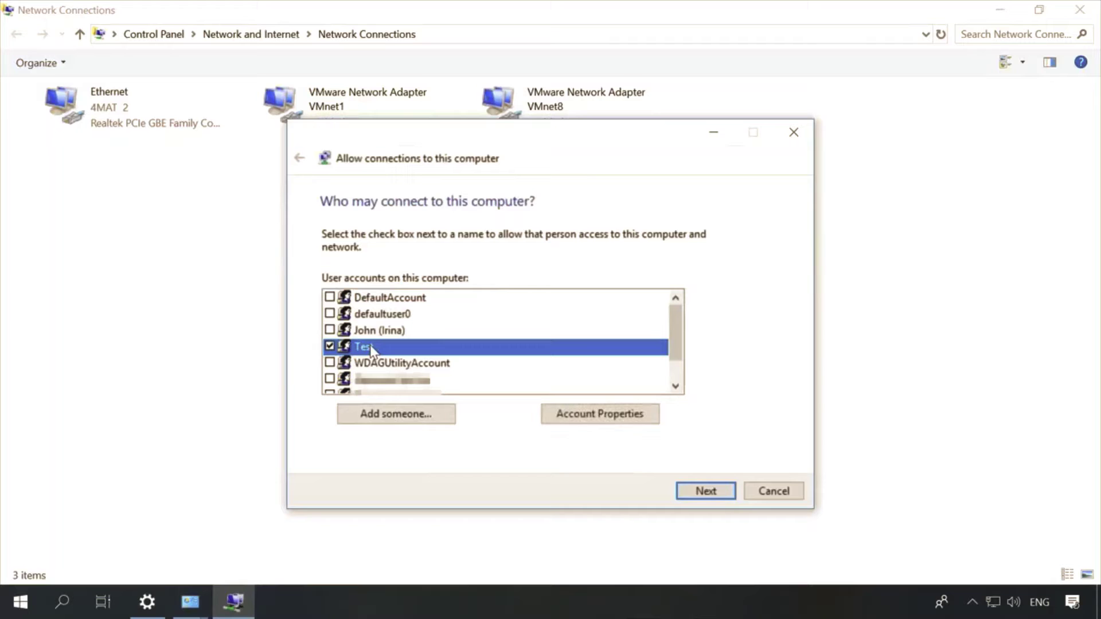
pyautogui.click(330, 346)
pyautogui.click(330, 347)
pyautogui.click(710, 494)
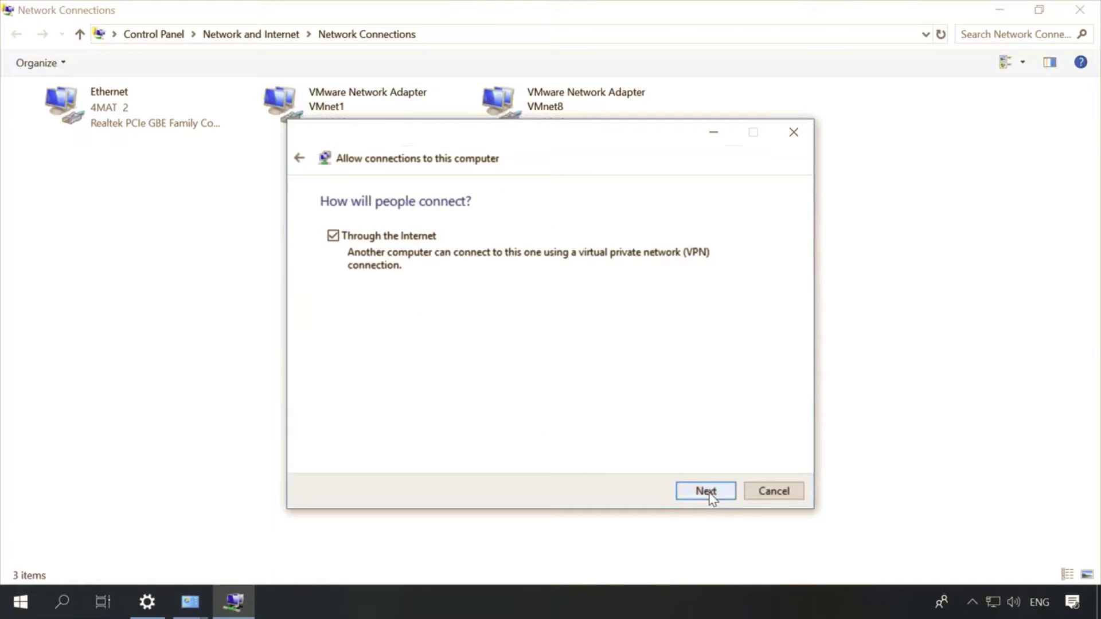
# Step: Allow connections Through the Internet, grant access, and close the wizard
pyautogui.click(332, 237)
pyautogui.click(332, 236)
pyautogui.click(709, 492)
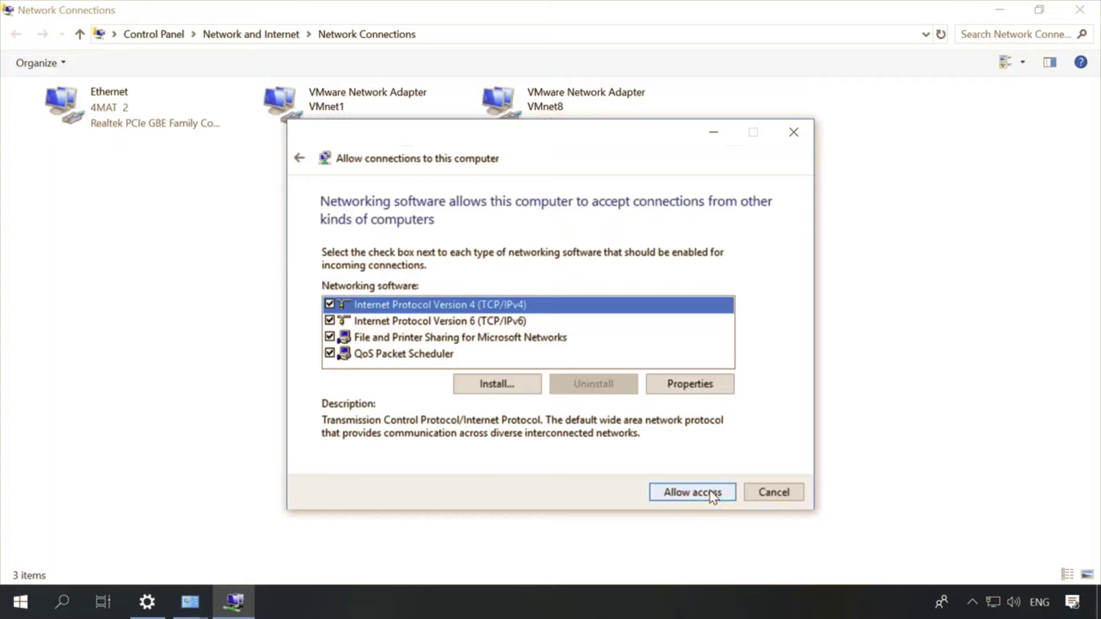
pyautogui.click(713, 494)
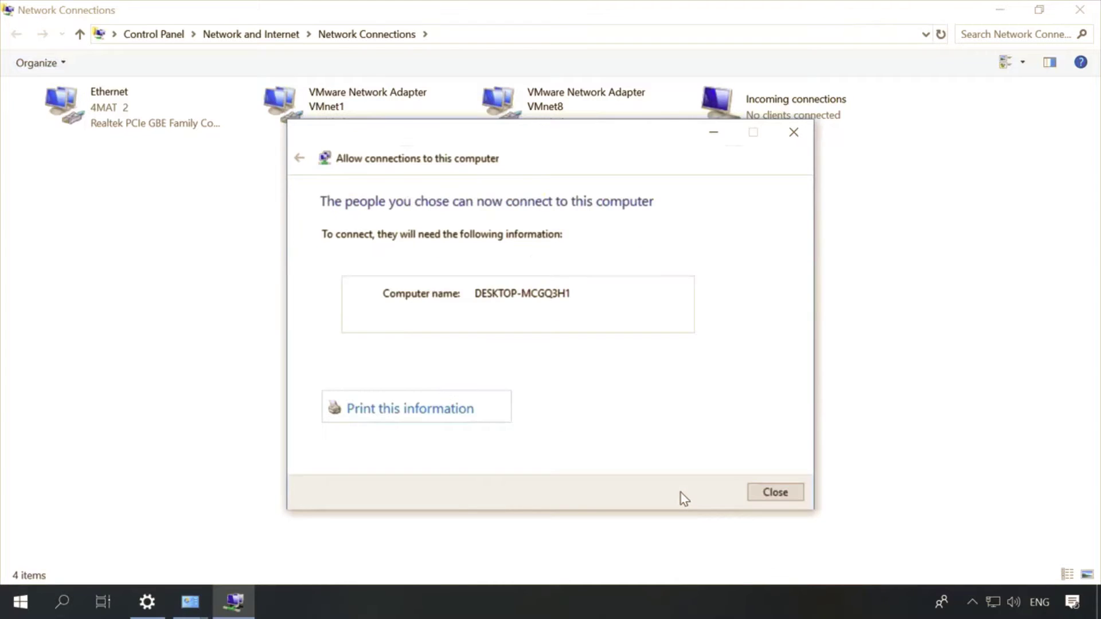
pyautogui.click(782, 492)
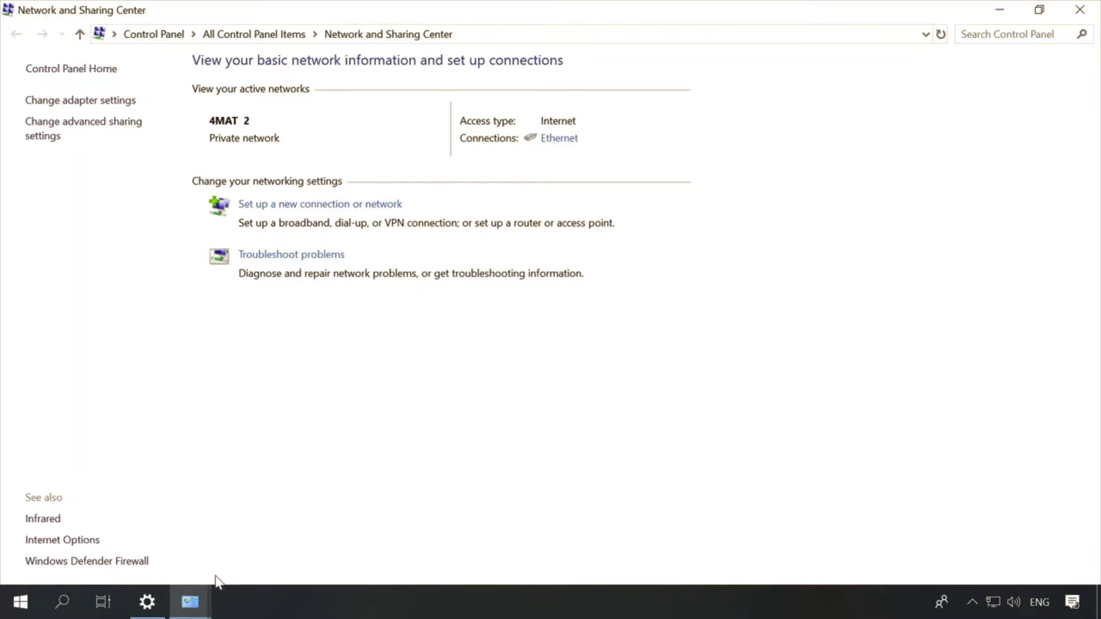
# Step: Create a desktop folder named 'New folder' and open it
pyautogui.click(191, 611)
pyautogui.click(256, 539)
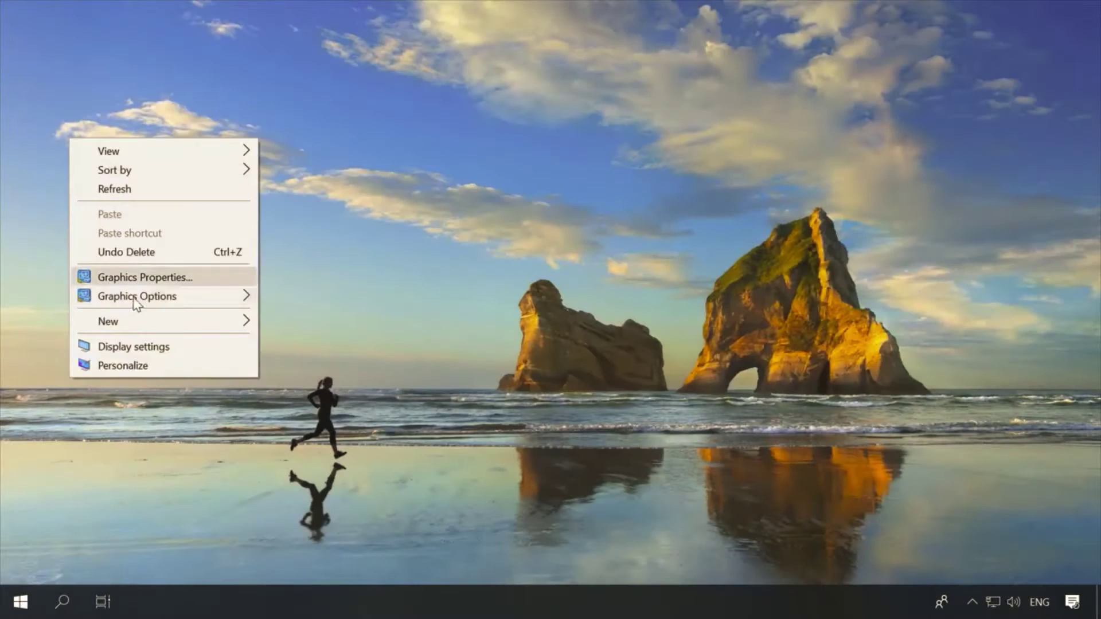
pyautogui.moveTo(147, 318)
pyautogui.click(302, 319)
pyautogui.click(225, 257)
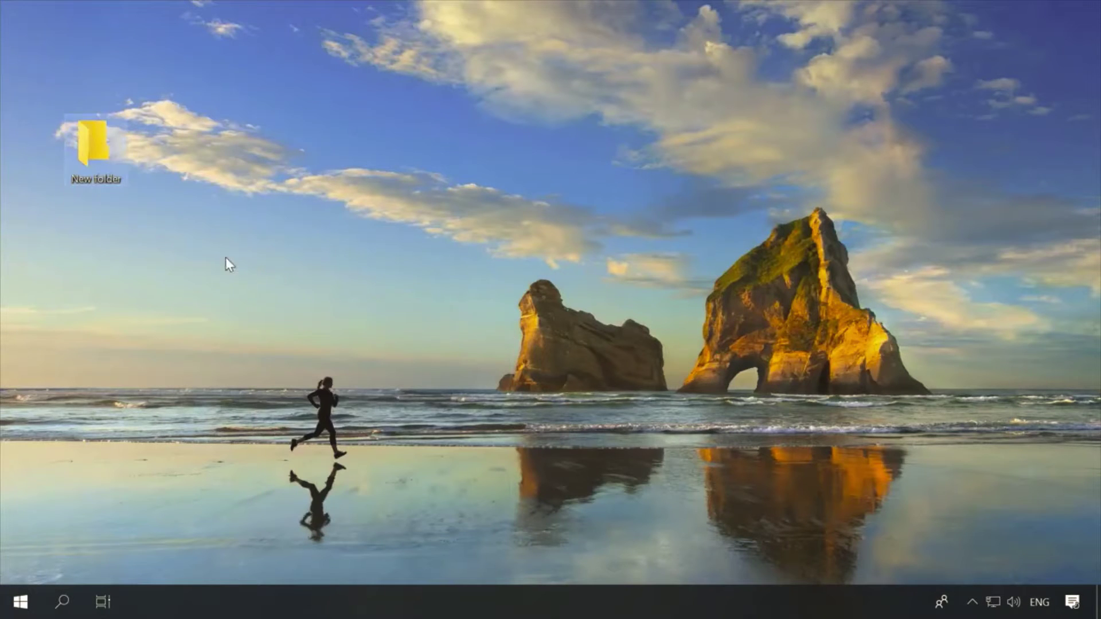
pyautogui.doubleClick(88, 150)
# Step: Add 'New Text Document.txt' inside the folder, then close the folder window
pyautogui.rightClick(263, 199)
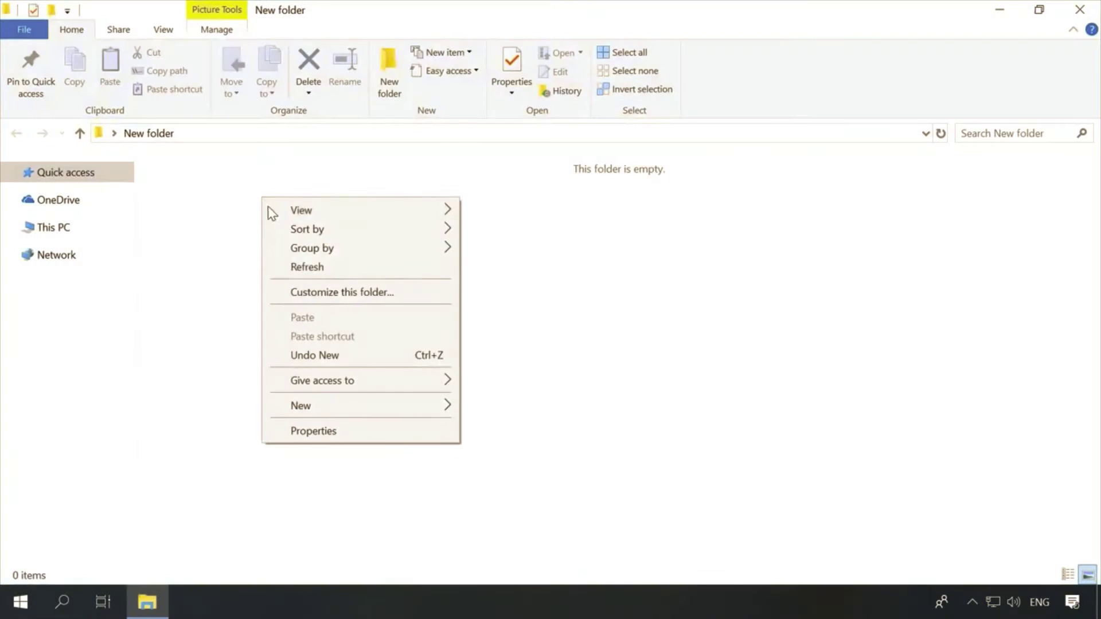
pyautogui.moveTo(391, 406)
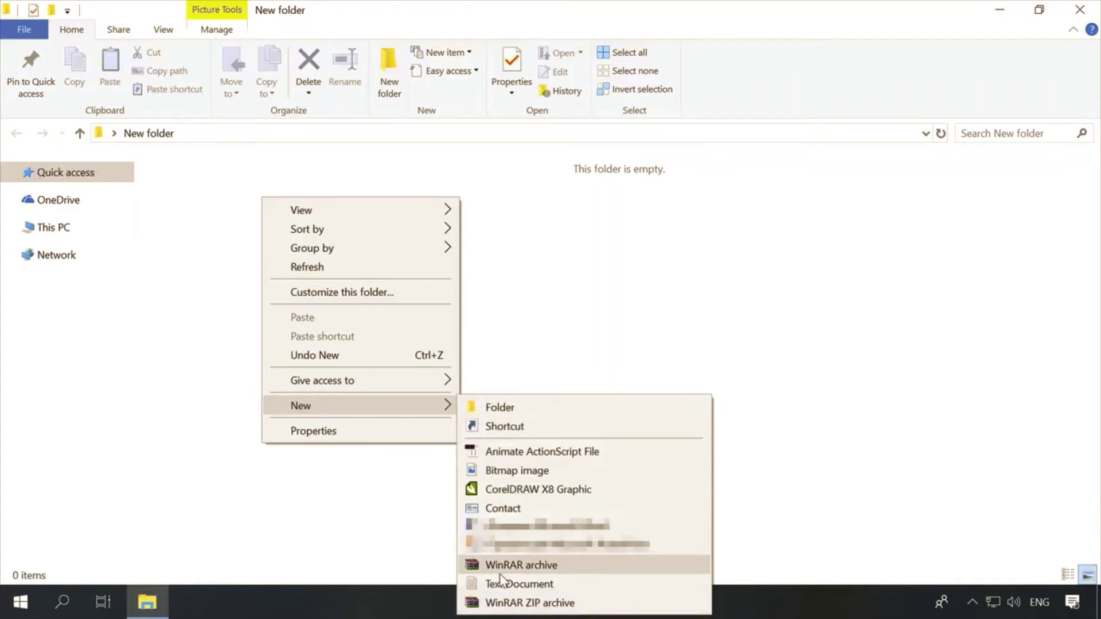
pyautogui.click(500, 583)
pyautogui.click(339, 266)
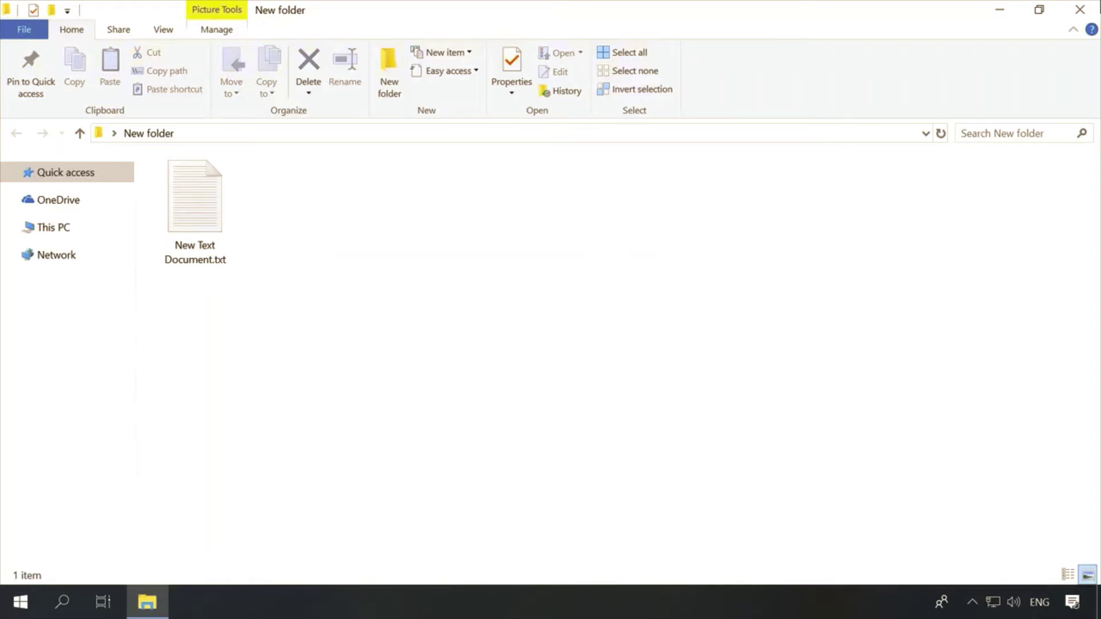
pyautogui.click(1080, 9)
# Step: Turn on 'Share this folder' in New folder's Advanced Sharing settings
pyautogui.rightClick(80, 177)
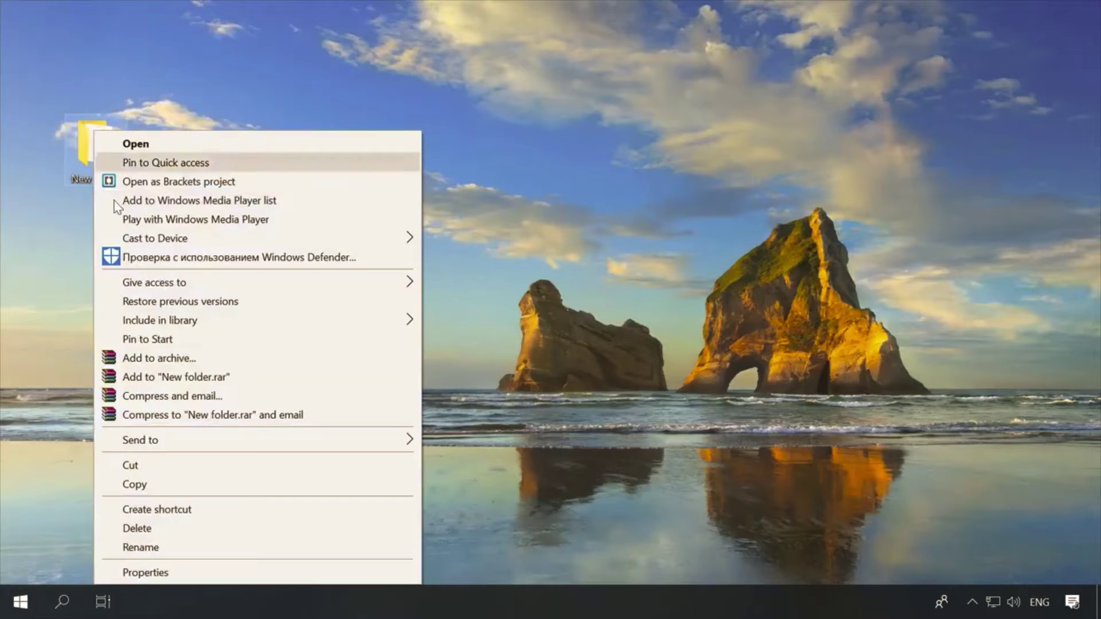
pyautogui.click(140, 572)
pyautogui.click(171, 189)
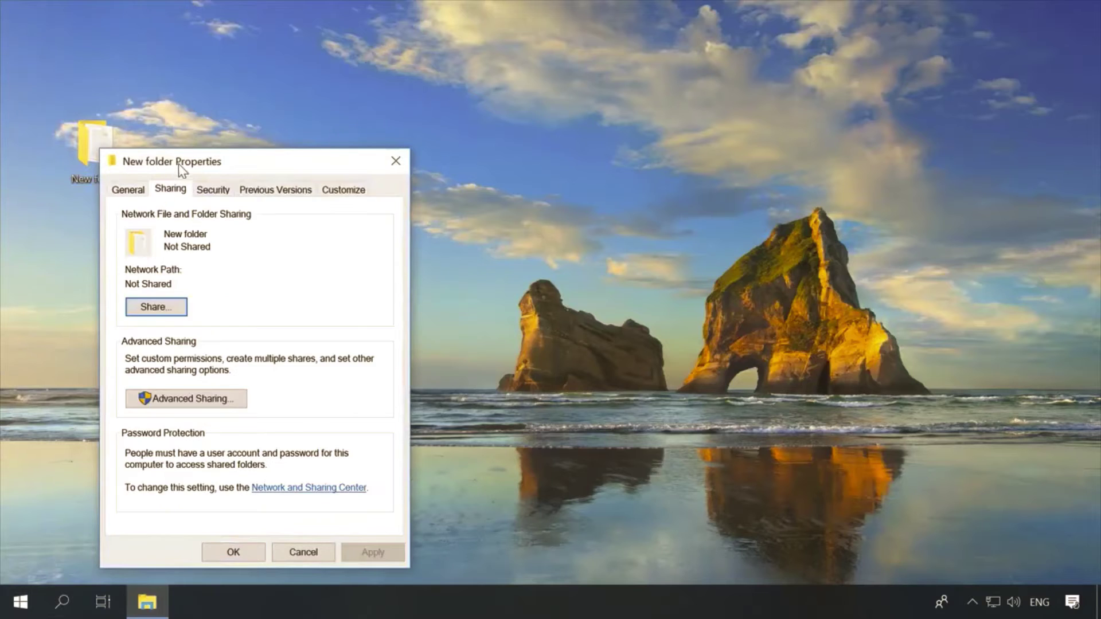
pyautogui.moveTo(178, 164); pyautogui.dragTo(291, 109)
pyautogui.click(292, 344)
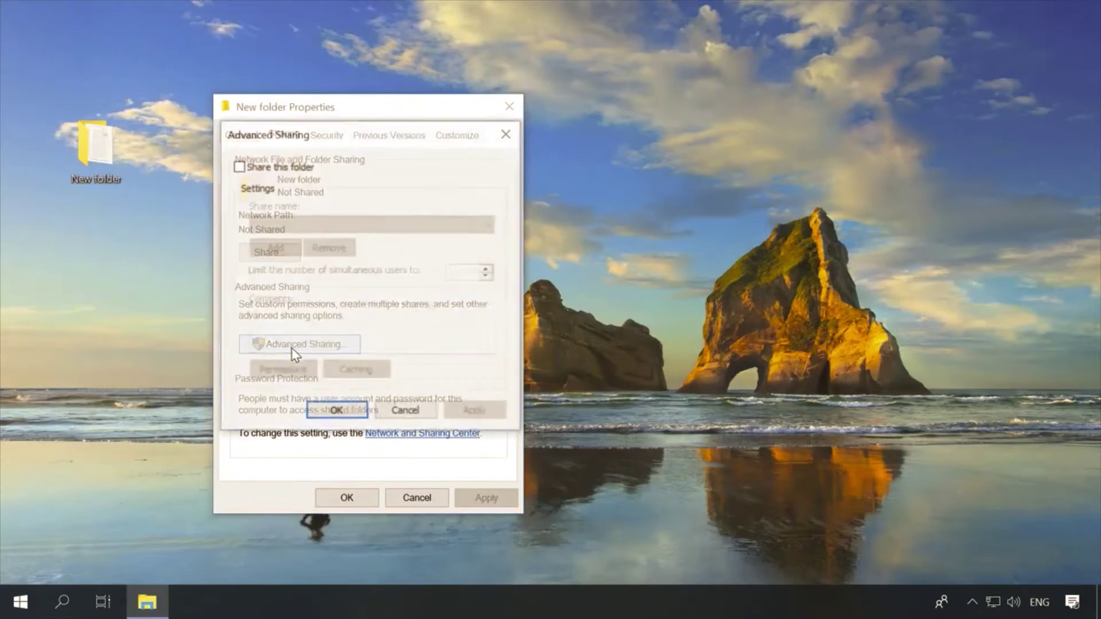
pyautogui.click(255, 165)
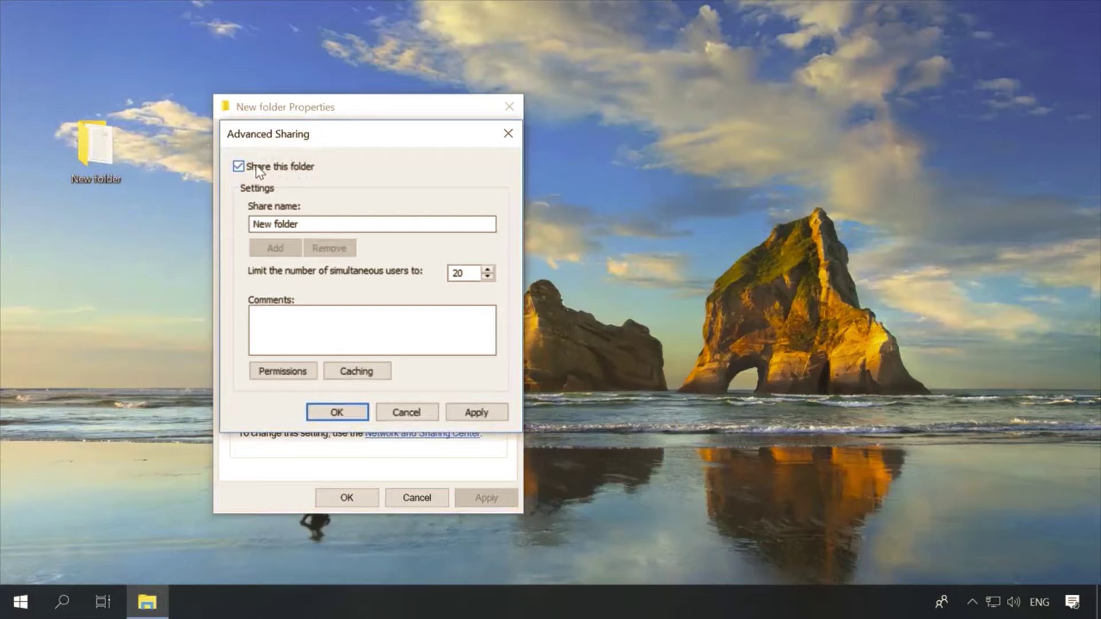
# Step: Allow Everyone Full Control, Change and Read, confirming and closing all dialogs
pyautogui.click(283, 372)
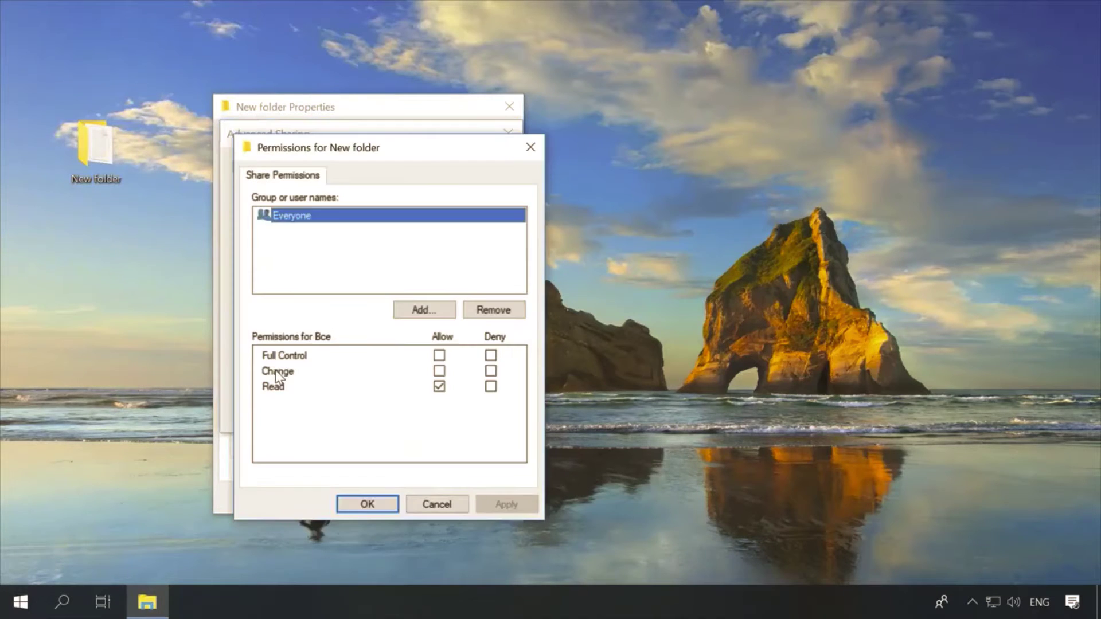
pyautogui.click(439, 370)
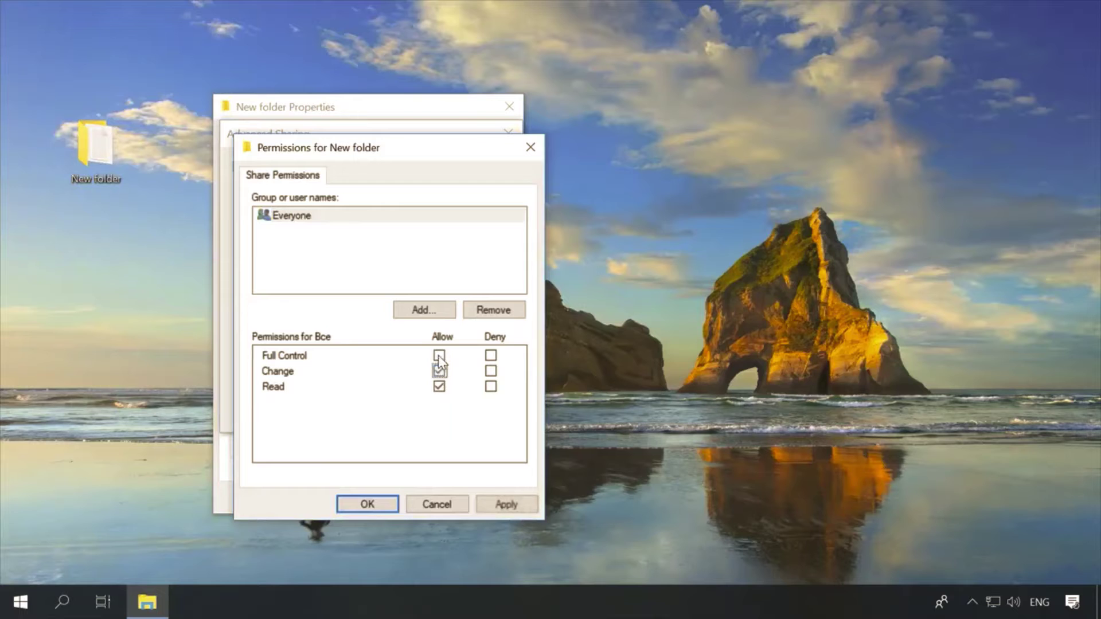
pyautogui.click(504, 505)
pyautogui.click(367, 504)
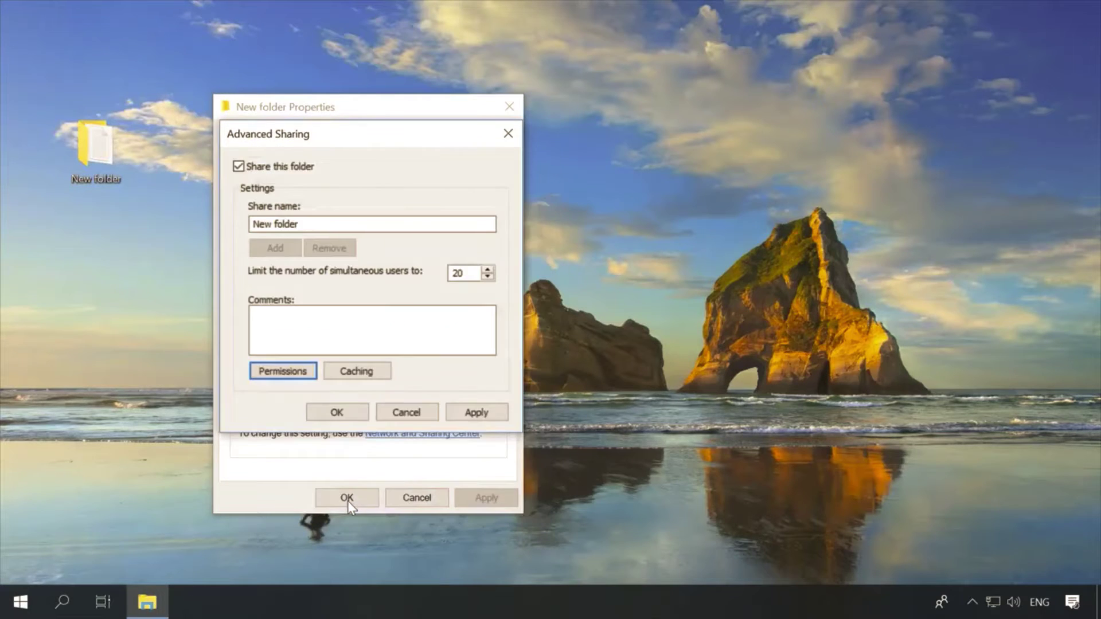
pyautogui.click(352, 413)
pyautogui.click(344, 499)
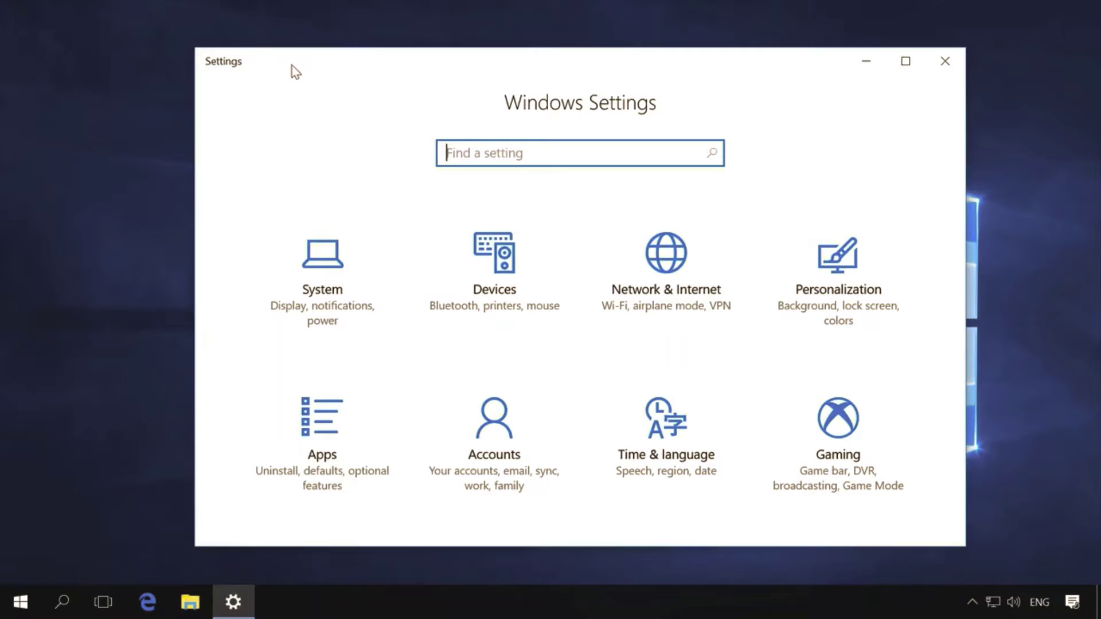
# Step: Open the Network & Internet category from the Settings home page
pyautogui.click(647, 253)
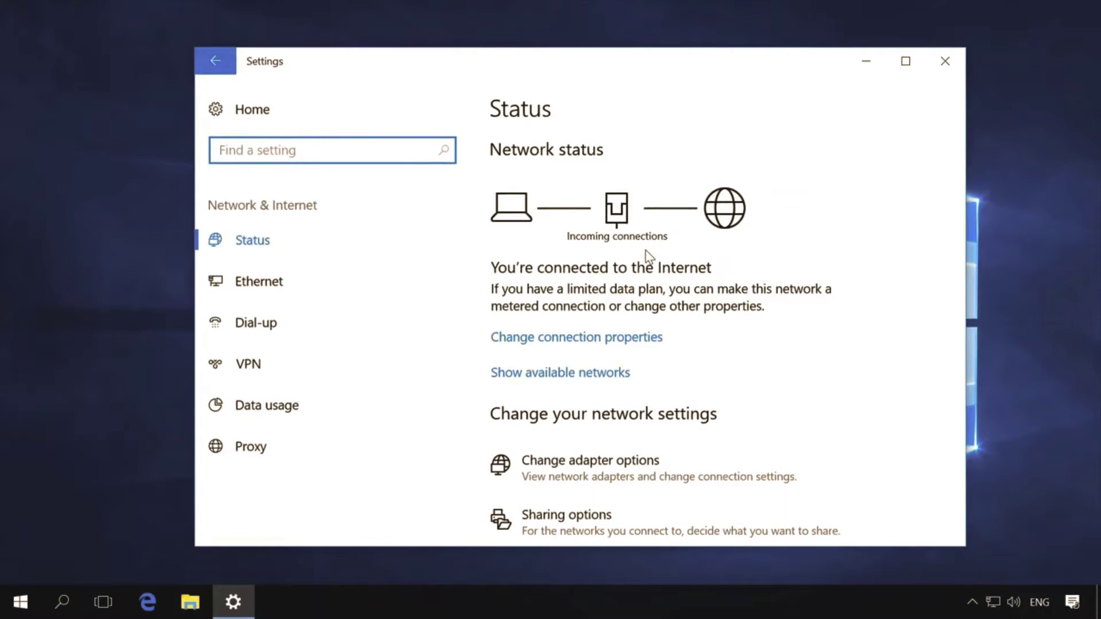
# Step: Add a Windows (built-in) VPN connection named 'VPN' with server 176.122.115.66
pyautogui.click(290, 367)
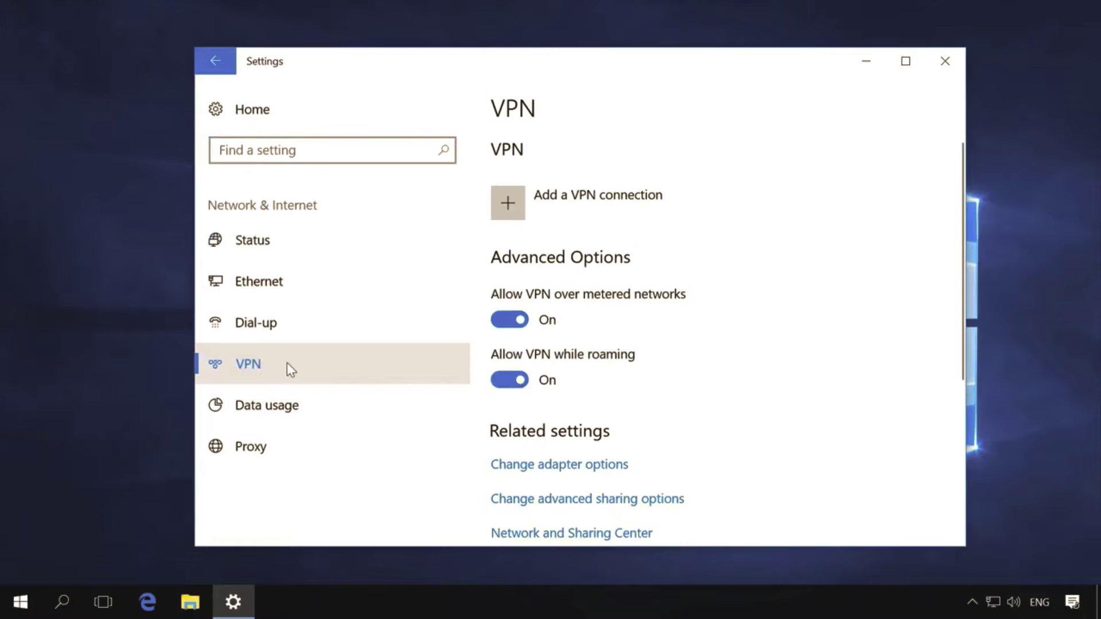
pyautogui.click(558, 211)
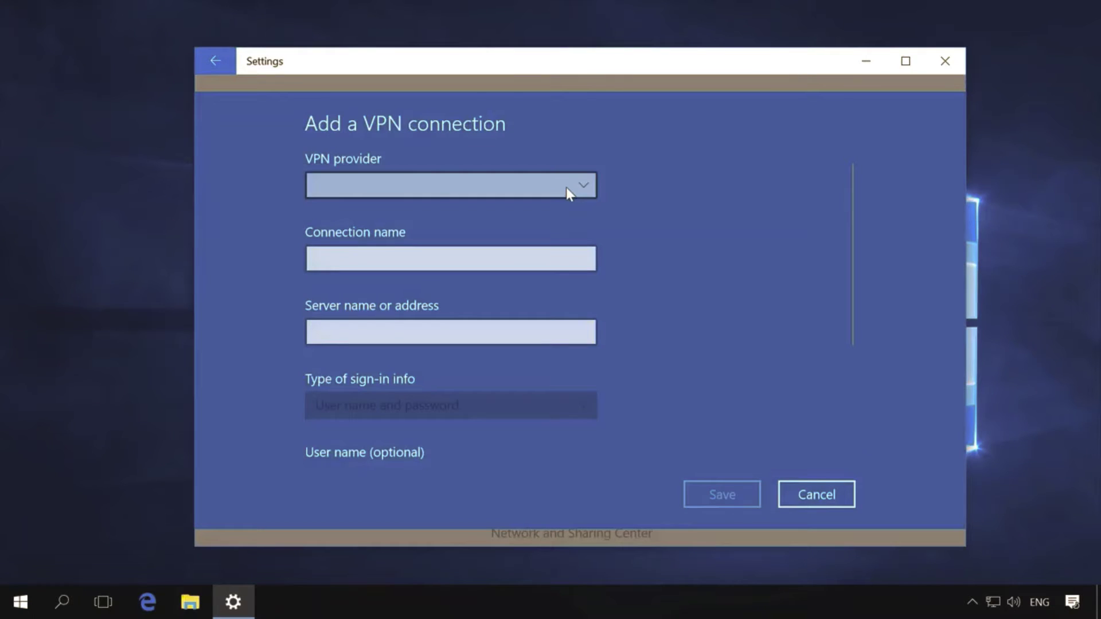
pyautogui.click(567, 188)
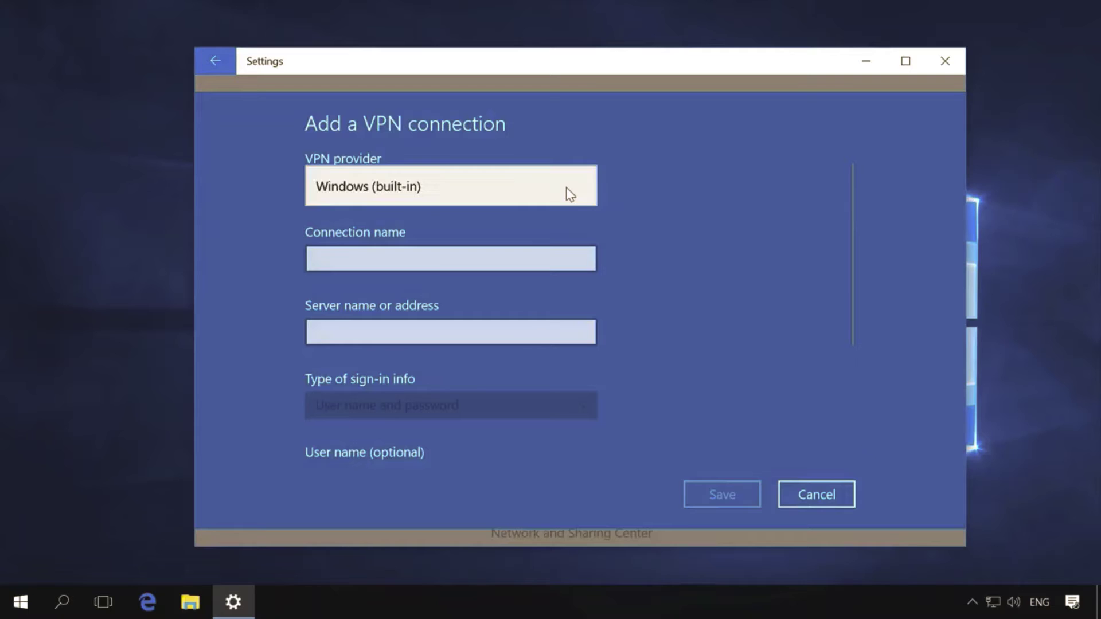
pyautogui.click(376, 191)
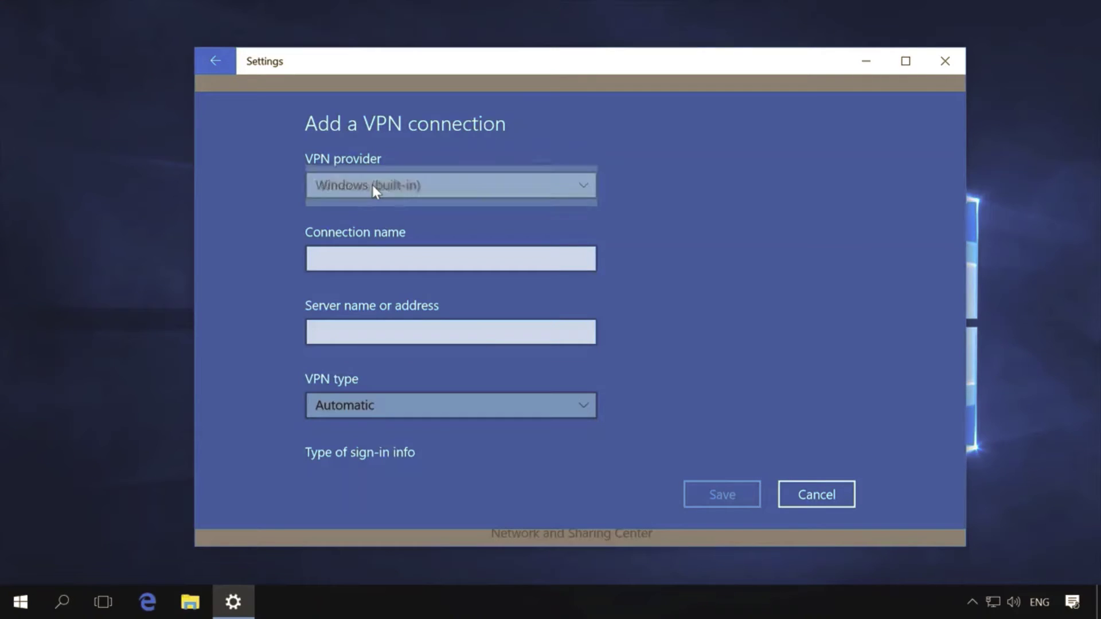
pyautogui.click(362, 255)
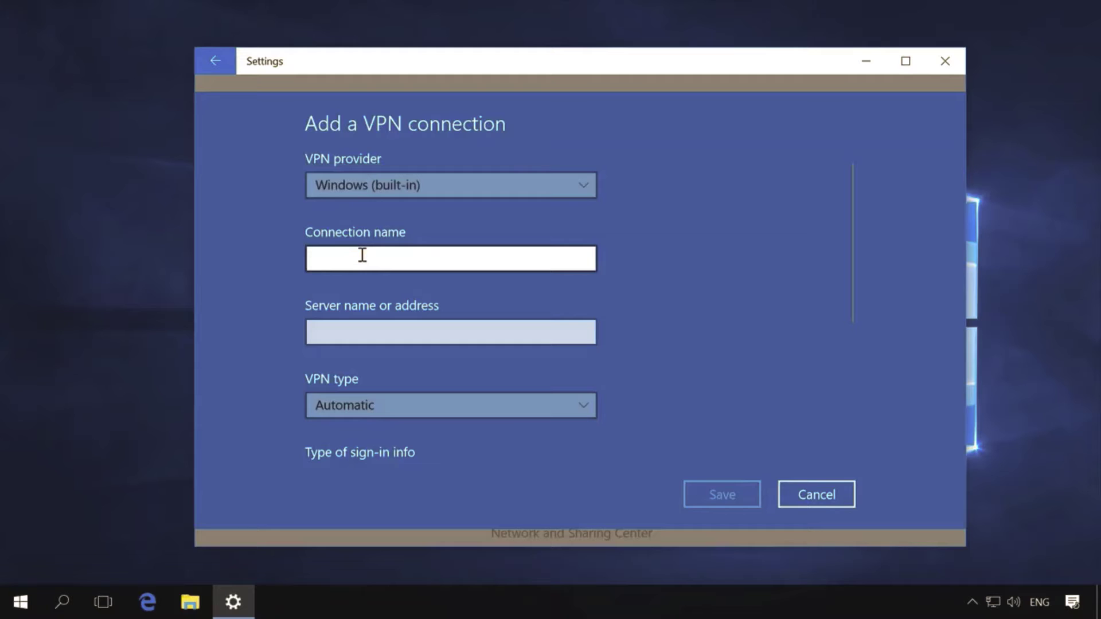
pyautogui.write('VPN')
pyautogui.click(339, 328)
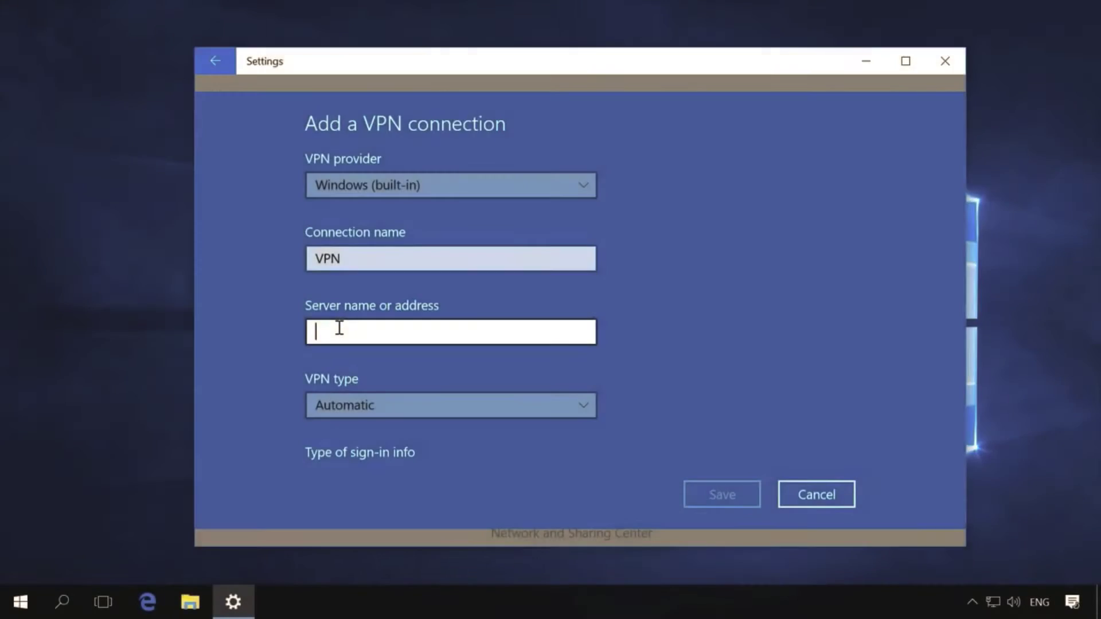
pyautogui.write('176.')
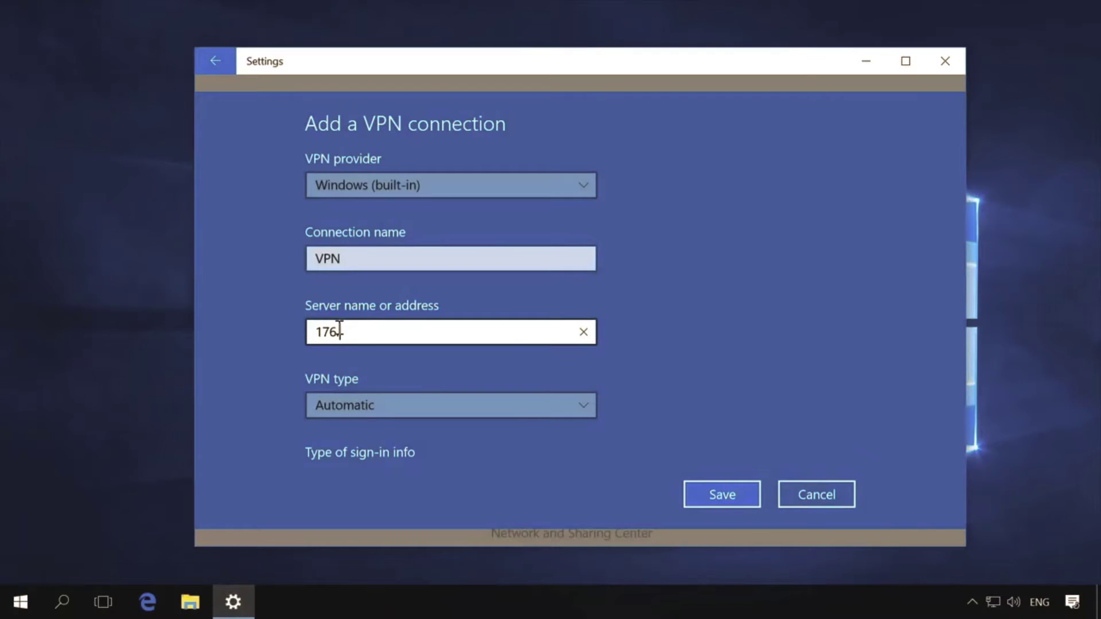
pyautogui.write('122.115.66')
# Step: Keep Automatic type, use user name and password sign-in as Test with its password, and save
pyautogui.click(353, 404)
pyautogui.click(351, 378)
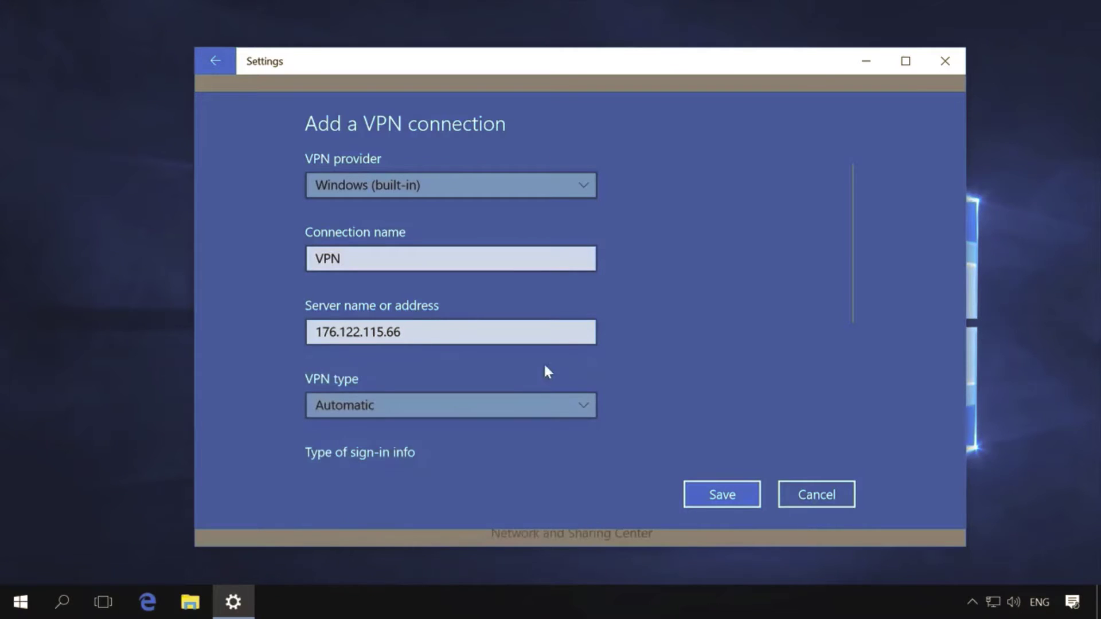
pyautogui.scroll(-4, 614, 367)
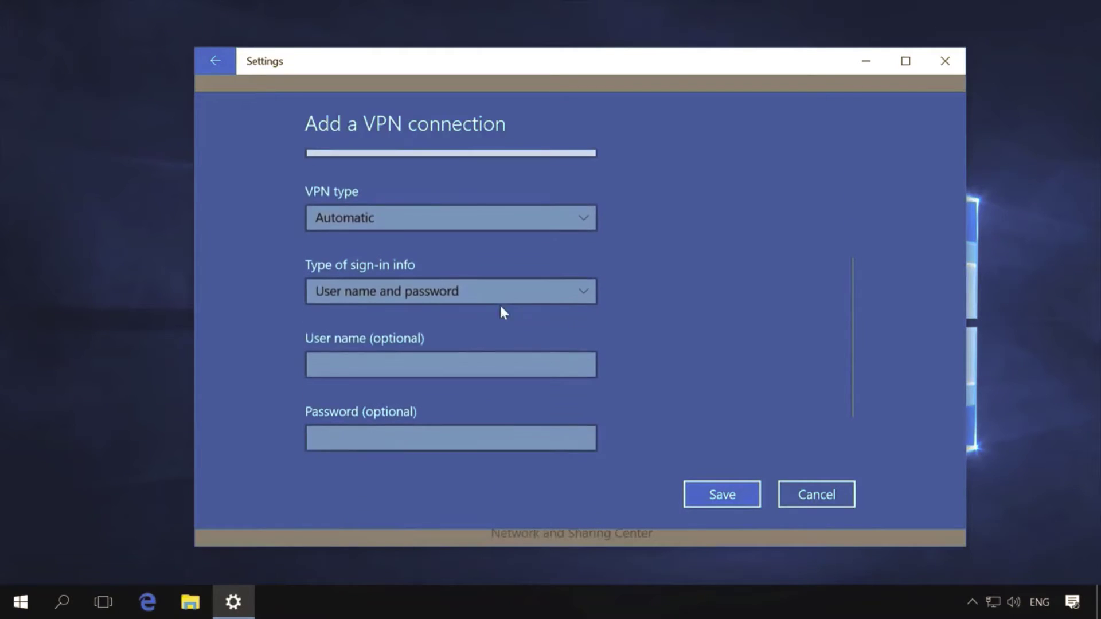
pyautogui.click(480, 295)
pyautogui.click(477, 291)
pyautogui.scroll(-2, 573, 303)
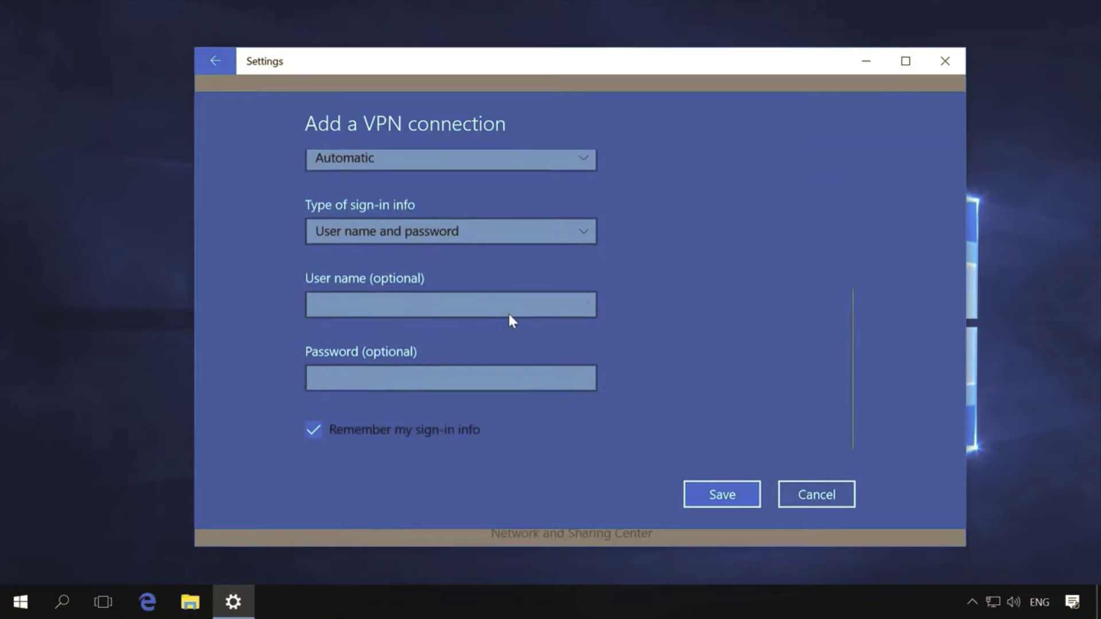
pyautogui.click(430, 301)
pyautogui.write('Test')
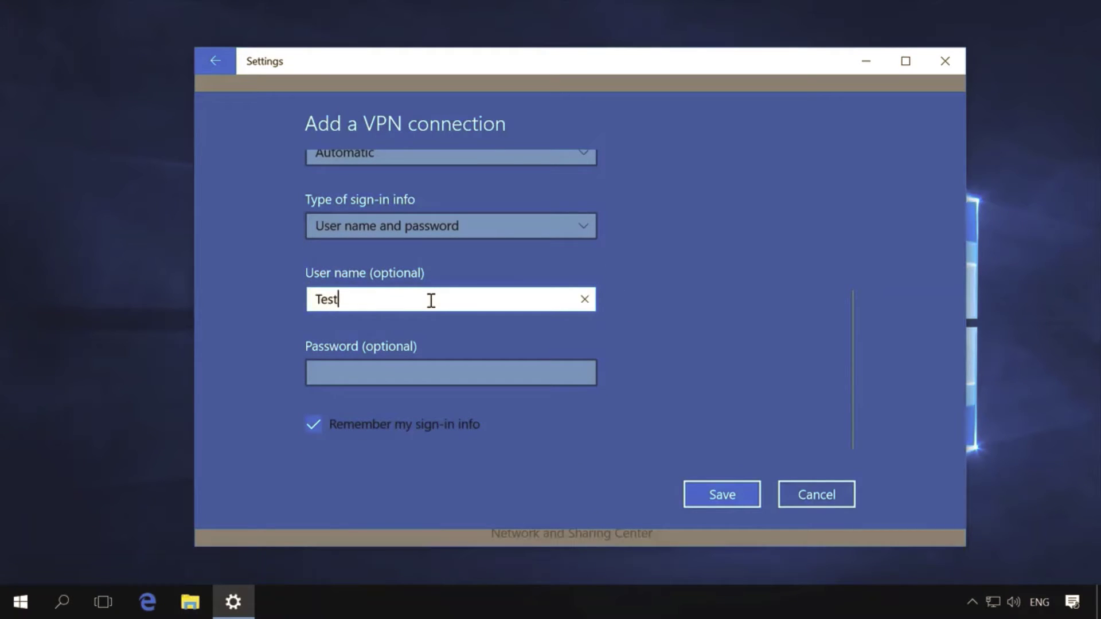
pyautogui.press('Tab')
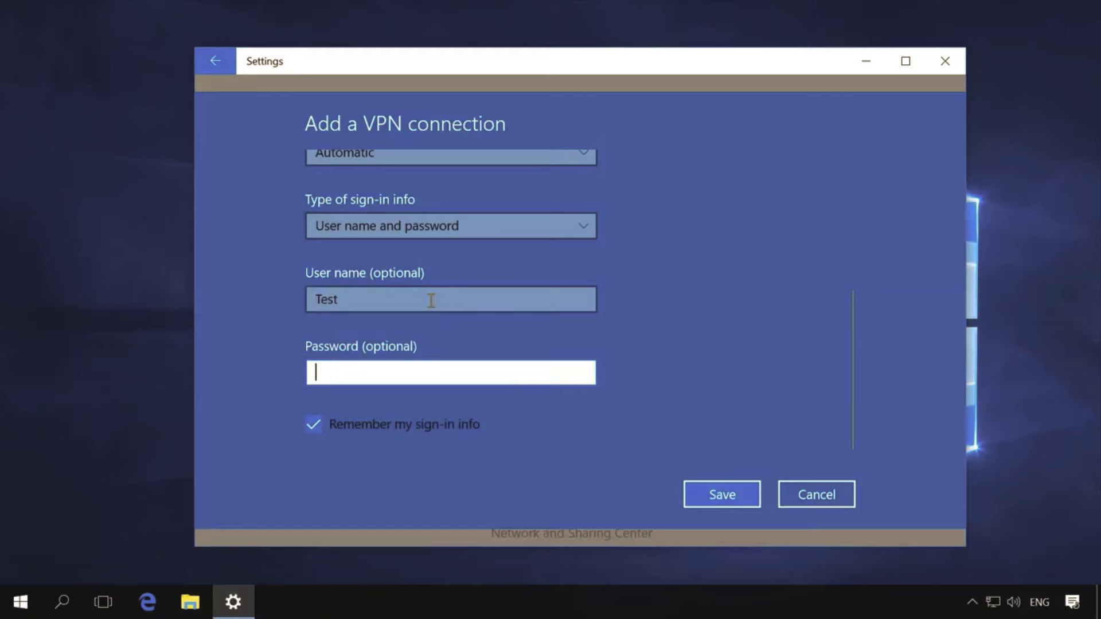
pyautogui.write('test')
pyautogui.click(710, 494)
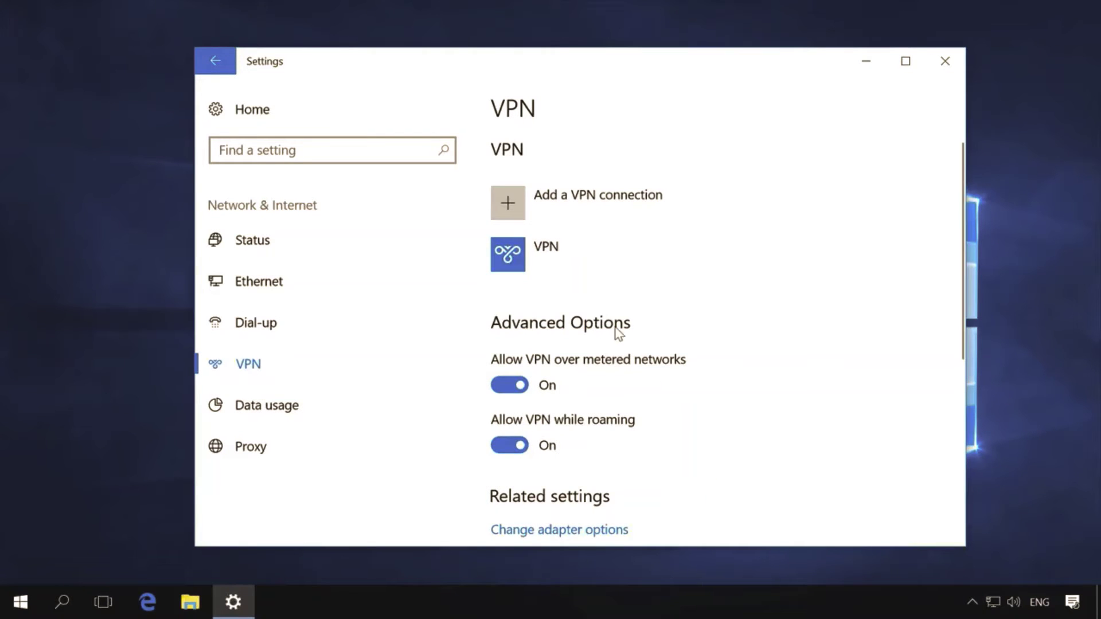
# Step: Select the saved VPN connection in the list and connect to it
pyautogui.click(574, 256)
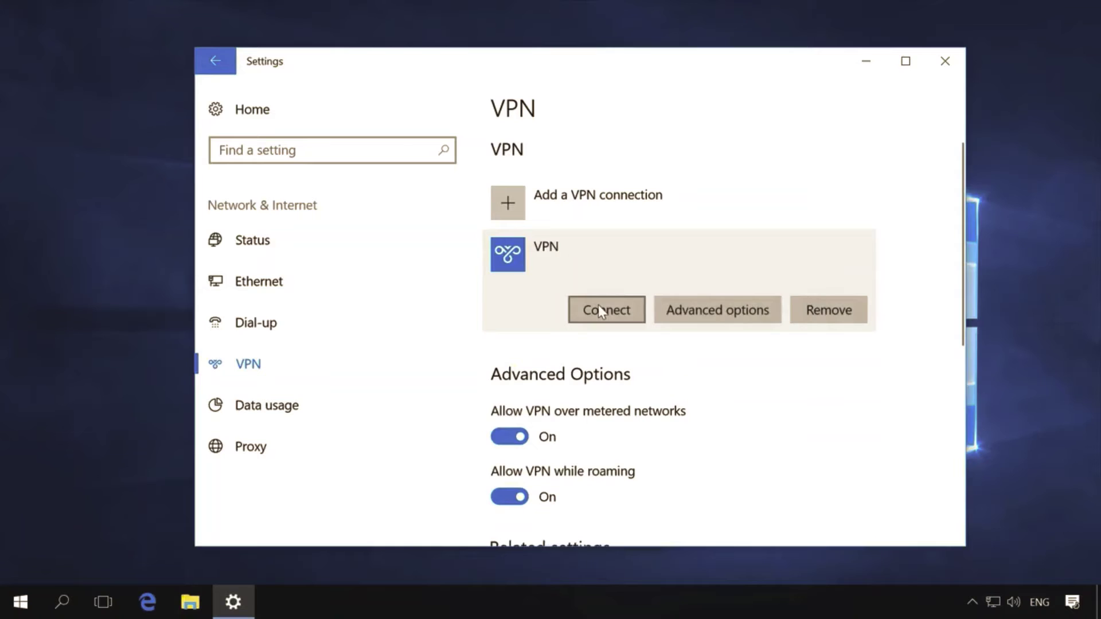
pyautogui.click(599, 308)
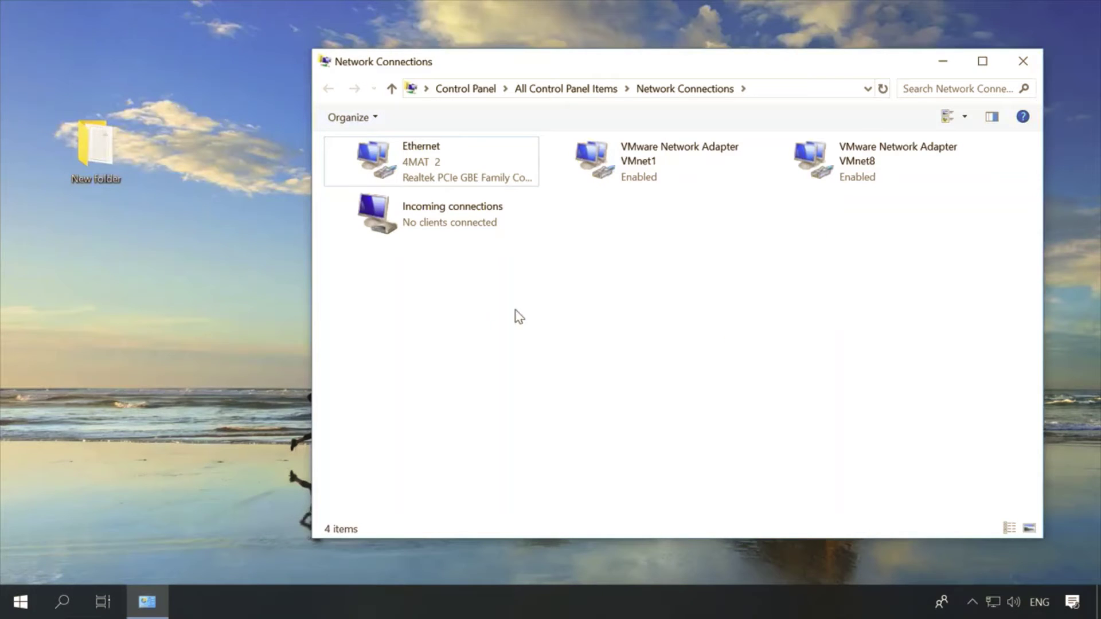
# Step: Give incoming connection callers the fixed IPv4 range 155.55.55.0–155.55.55.10 instead of DHCP
pyautogui.rightClick(512, 229)
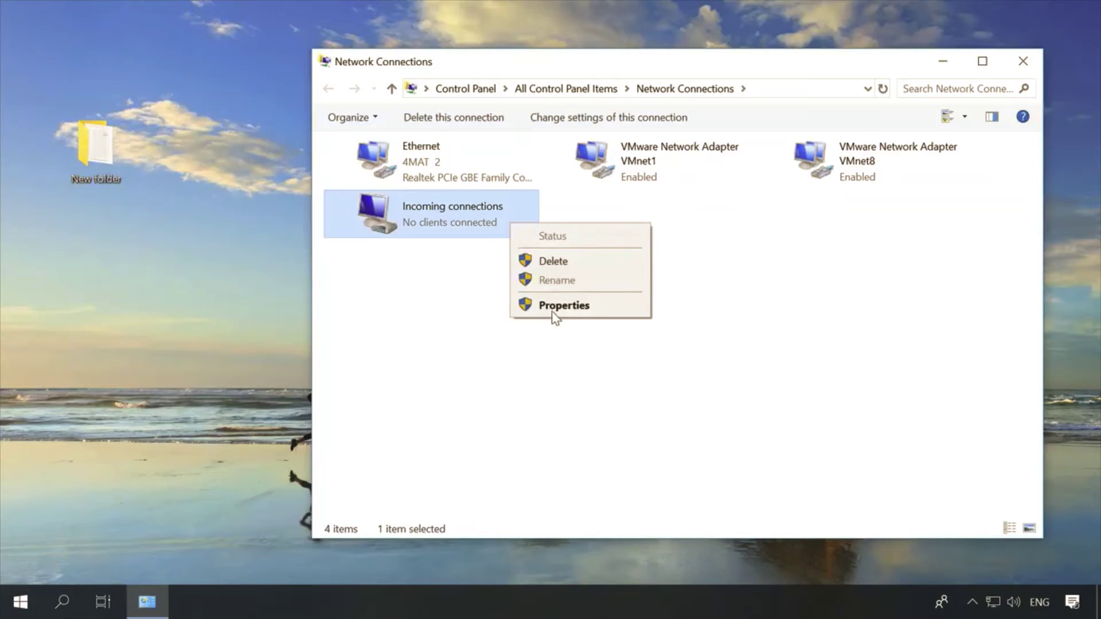
pyautogui.click(552, 305)
pyautogui.click(448, 161)
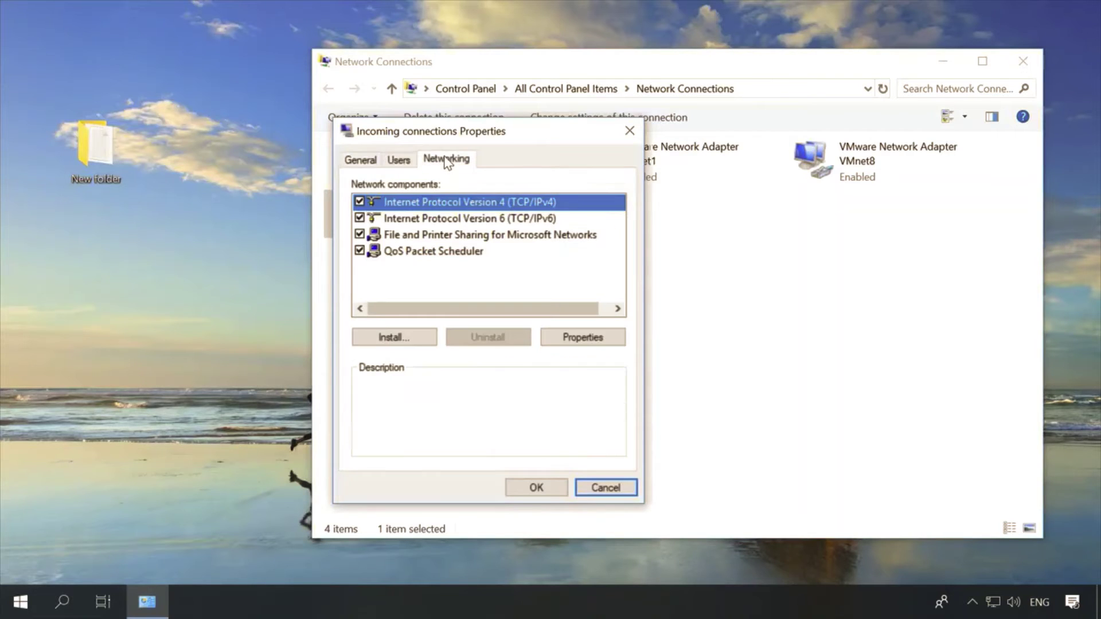
pyautogui.click(580, 339)
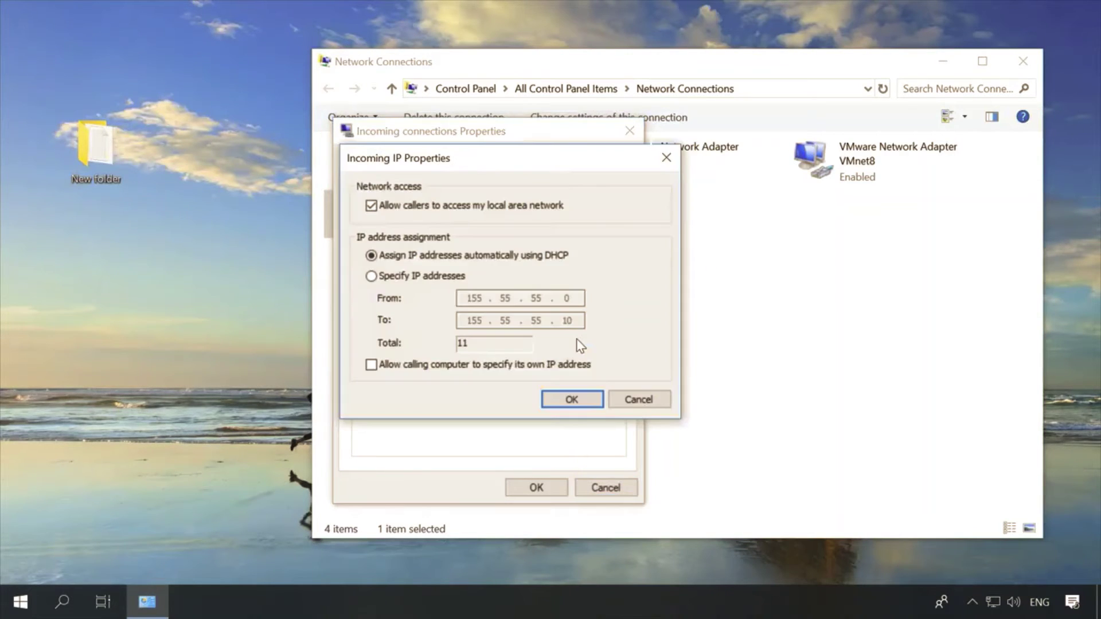
pyautogui.click(396, 278)
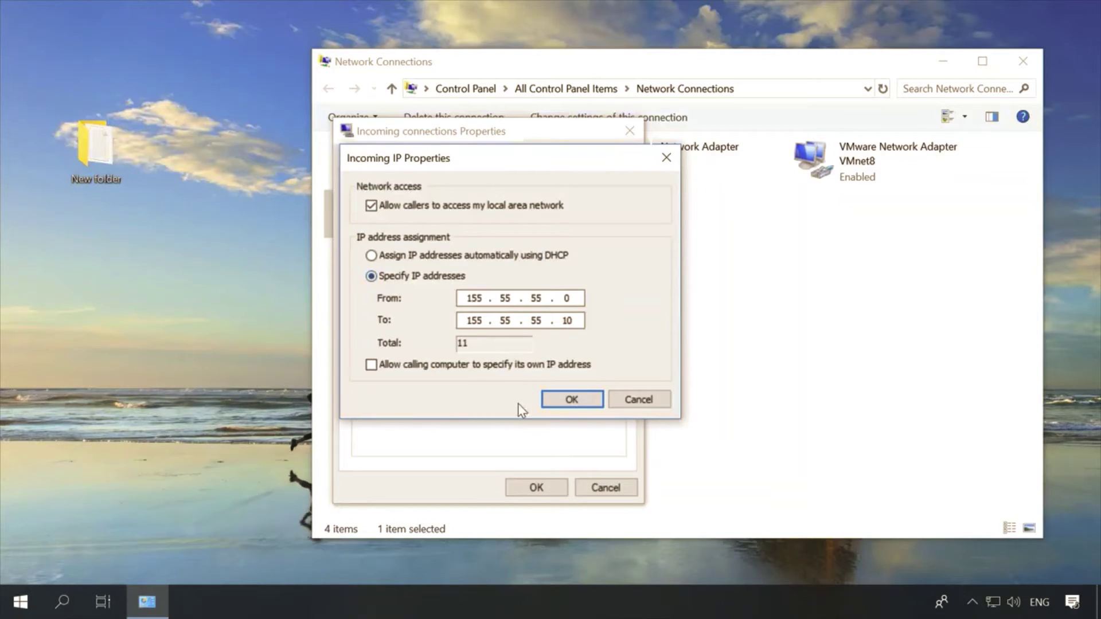
pyautogui.click(571, 398)
pyautogui.click(538, 488)
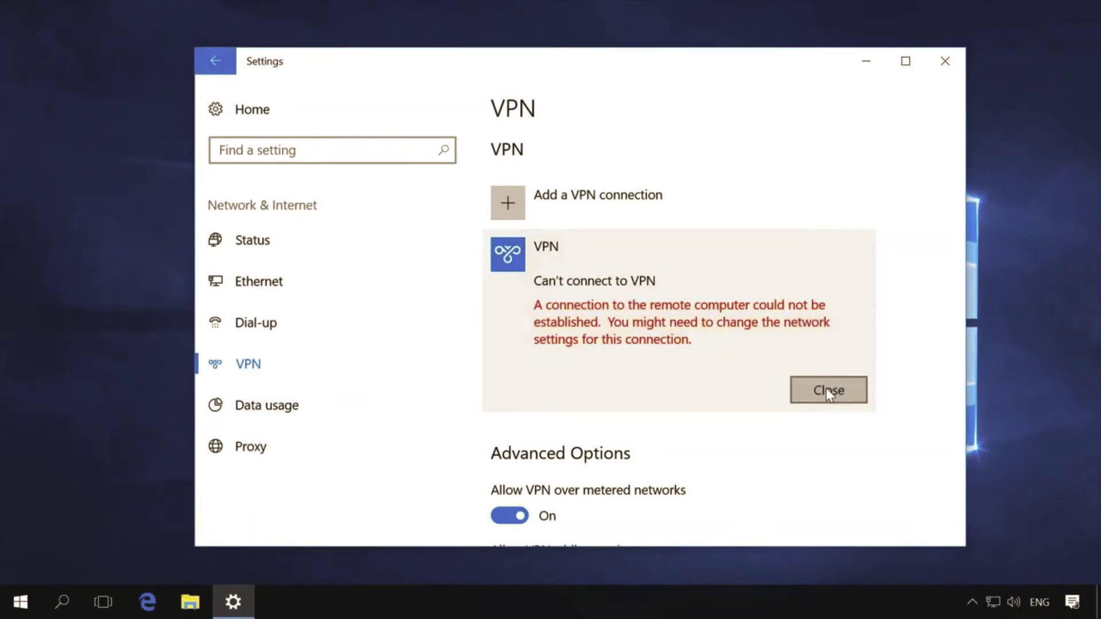
# Step: Dismiss the VPN error, connect the VPN, and select its adapter in Network Connections
pyautogui.click(826, 390)
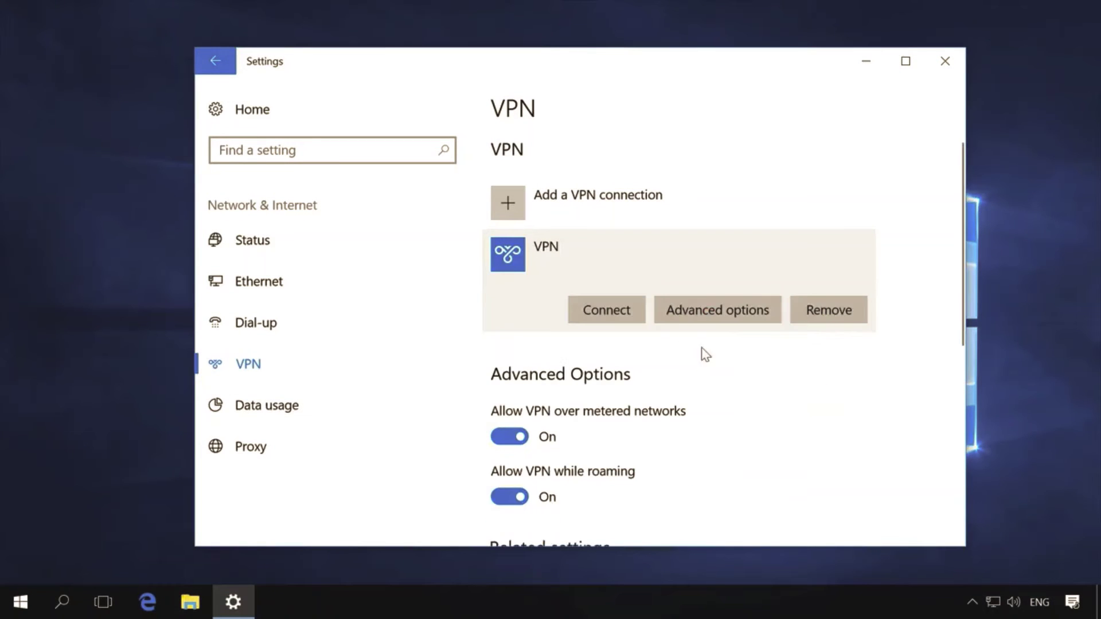
pyautogui.click(613, 313)
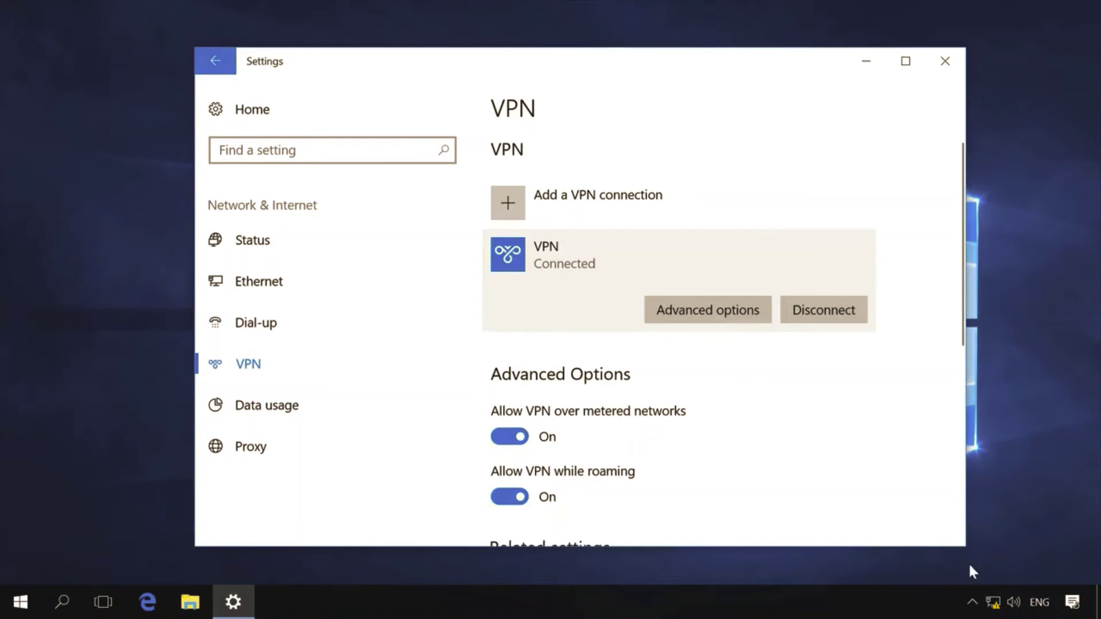
pyautogui.click(994, 602)
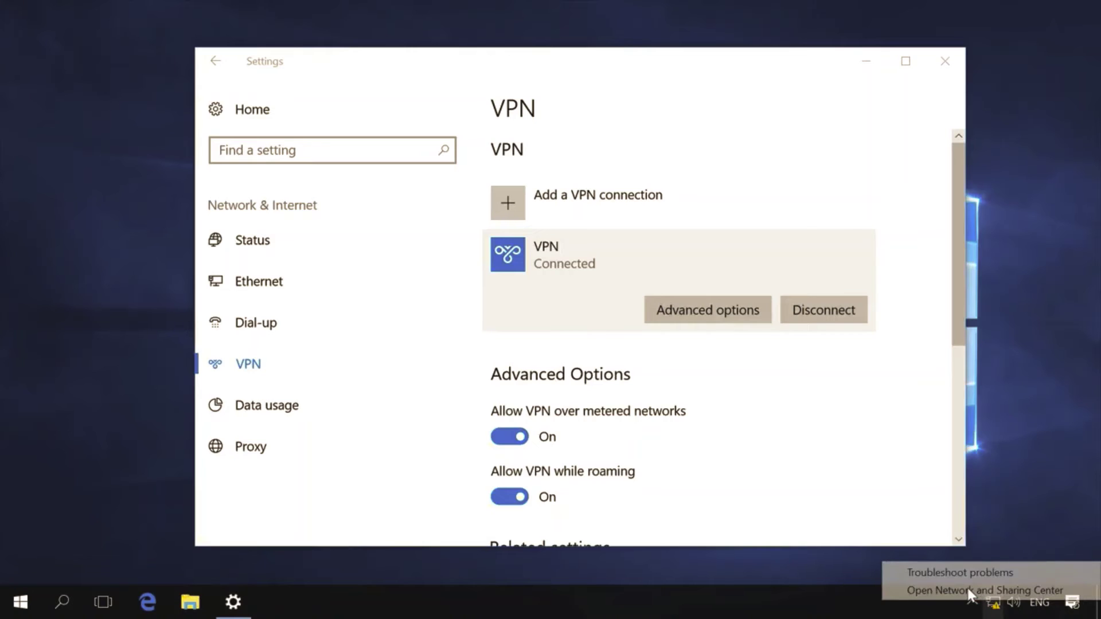
pyautogui.click(969, 590)
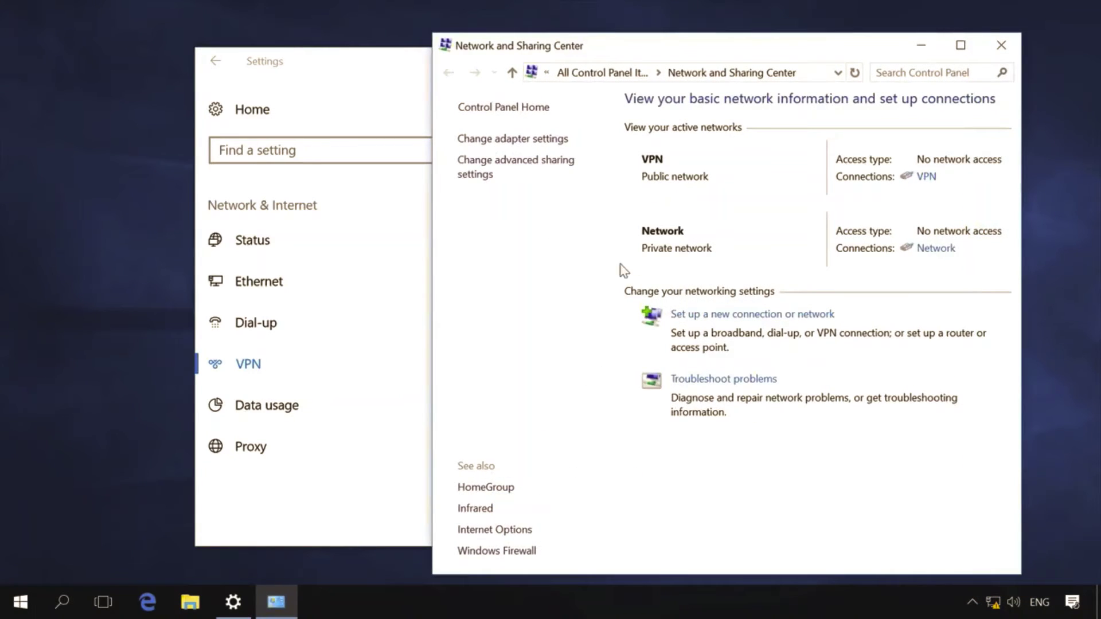
pyautogui.click(525, 143)
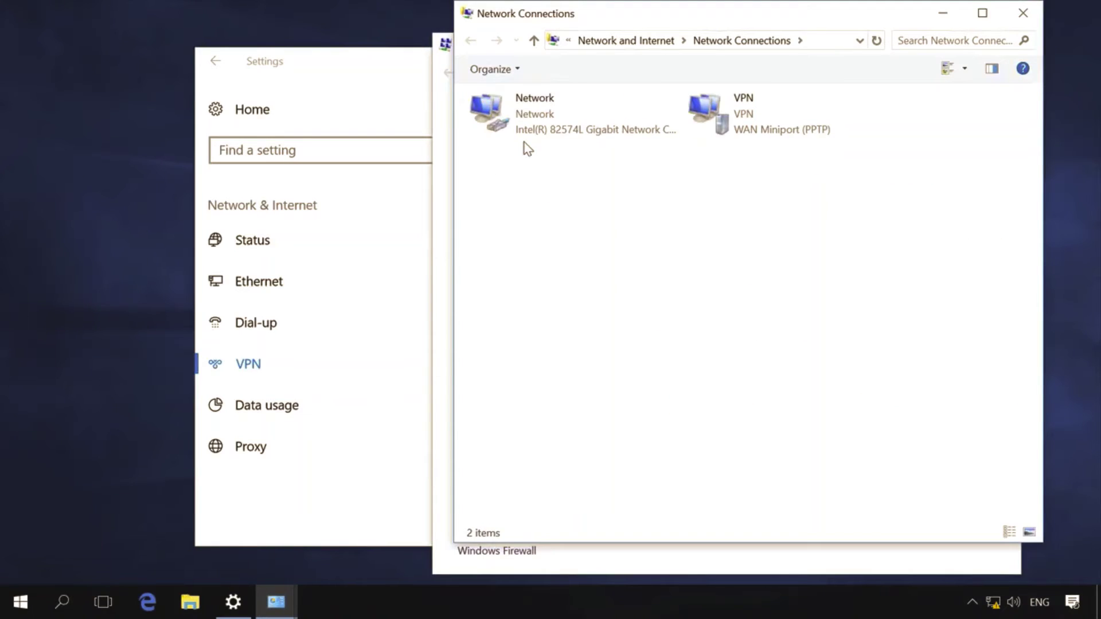
pyautogui.click(738, 129)
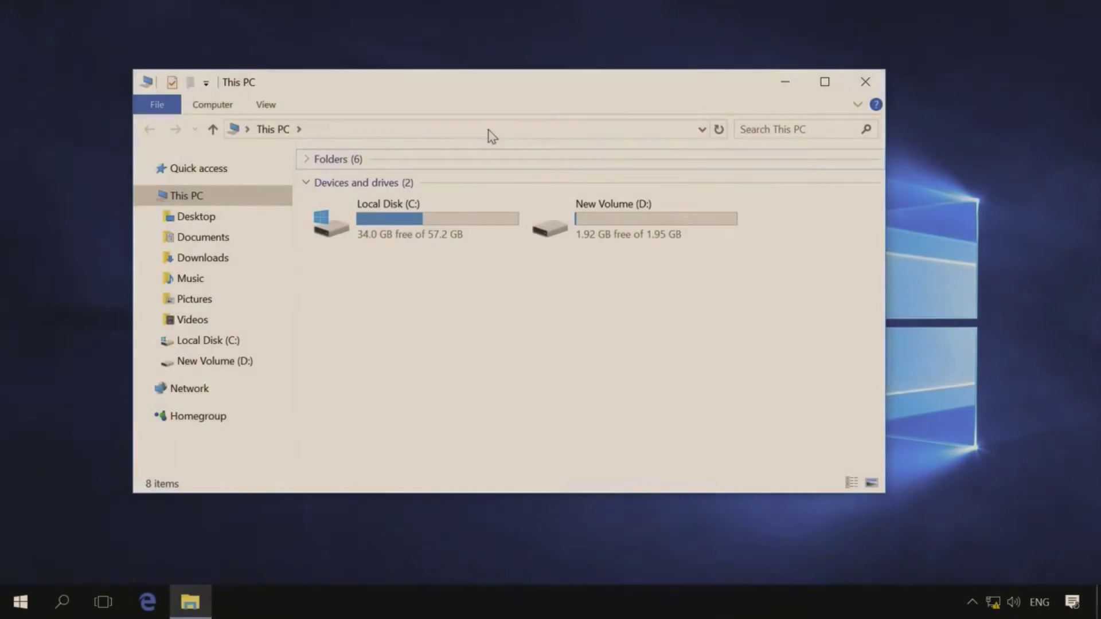
# Step: Paste the VPN address \\155.55.55.0 into File Explorer's address bar
pyautogui.click(491, 129)
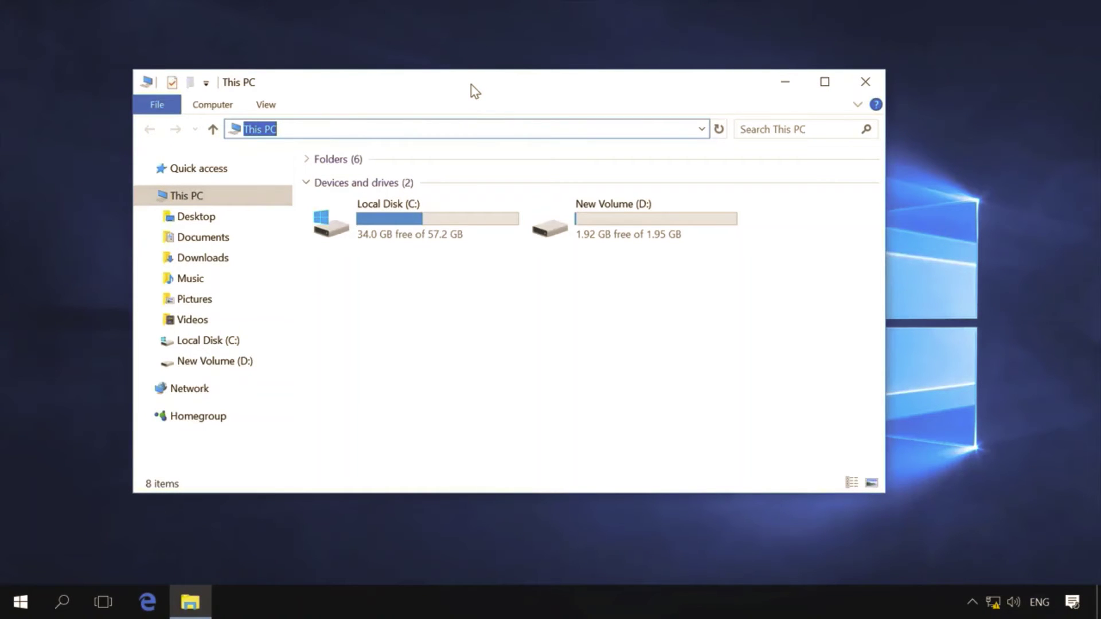
pyautogui.write('\\\\155.55.55.0')
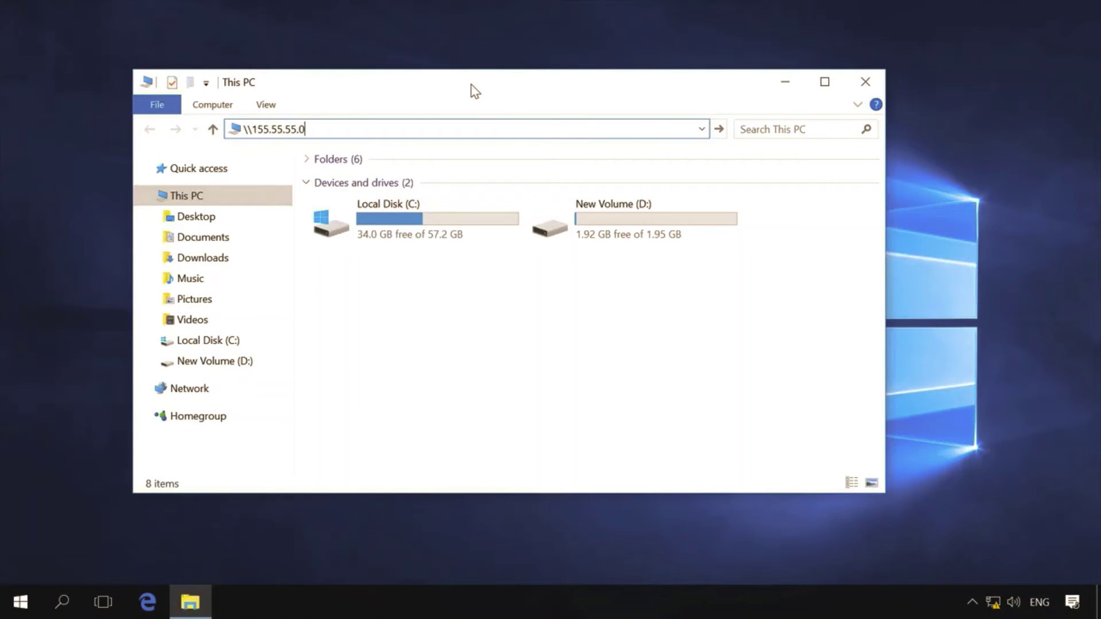
pyautogui.hotkey('ctrl', 'a')
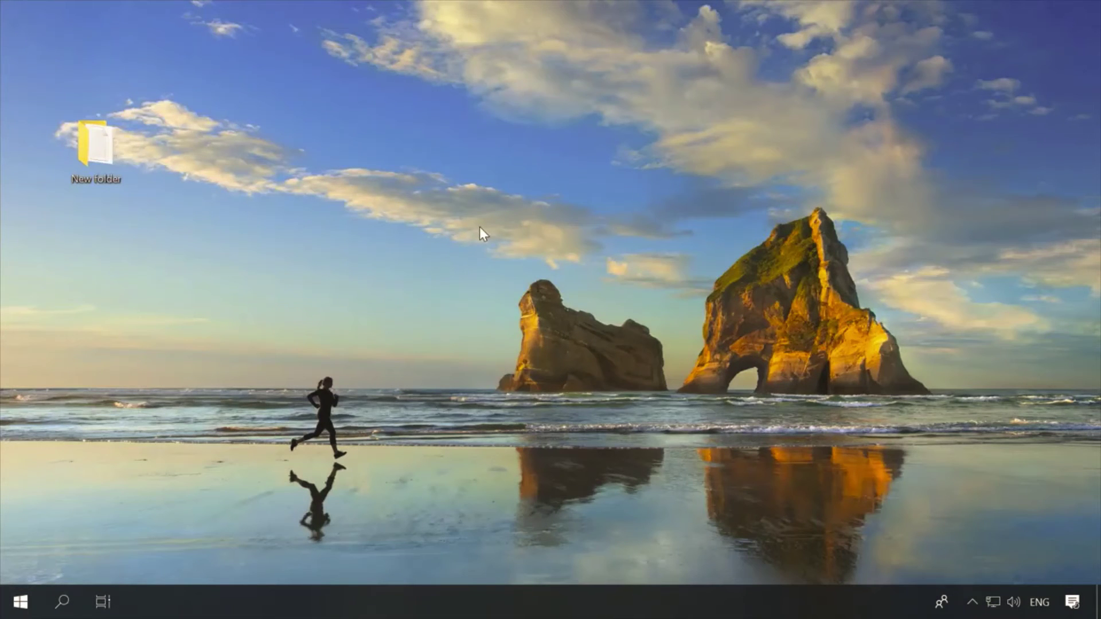
# Step: Open Windows Defender Firewall's advanced security settings from Control Panel, maximized
pyautogui.click(63, 603)
pyautogui.write('con')
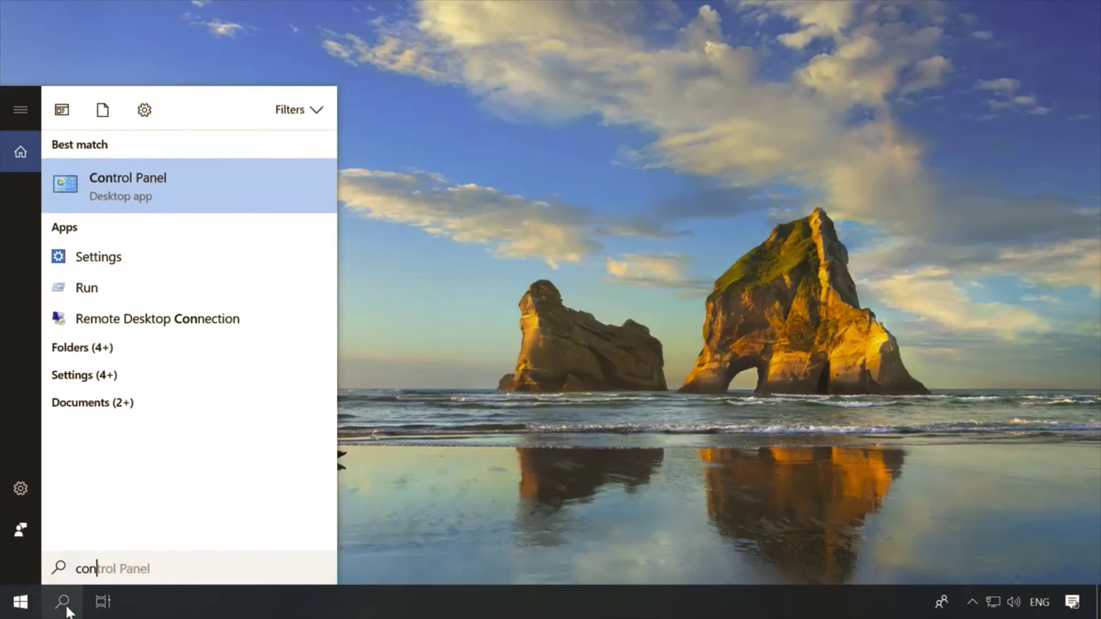
pyautogui.click(147, 162)
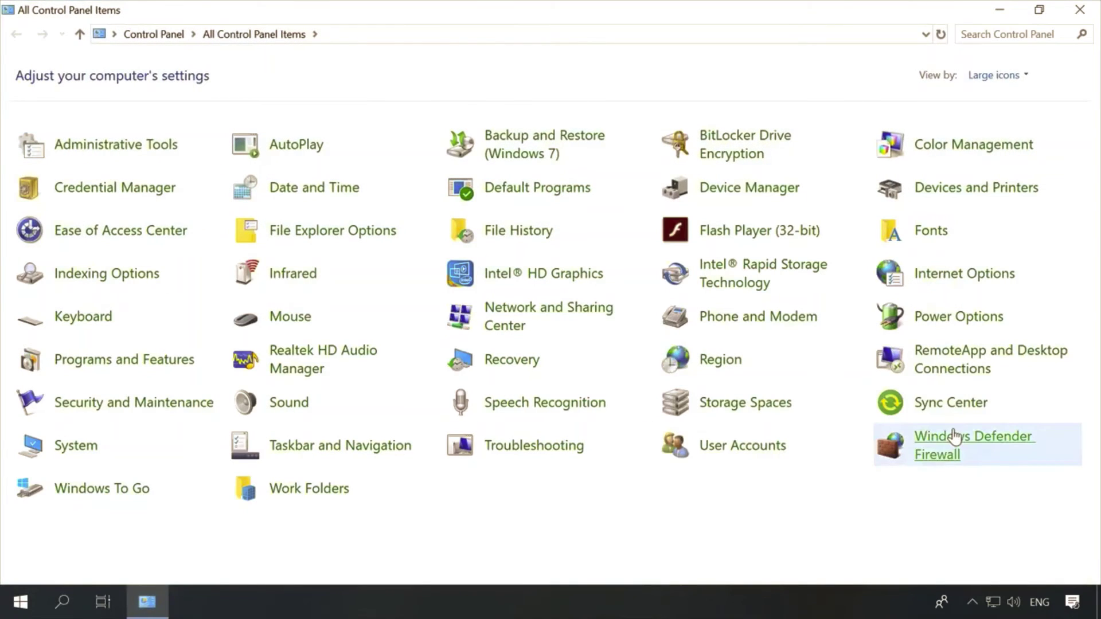
pyautogui.click(955, 438)
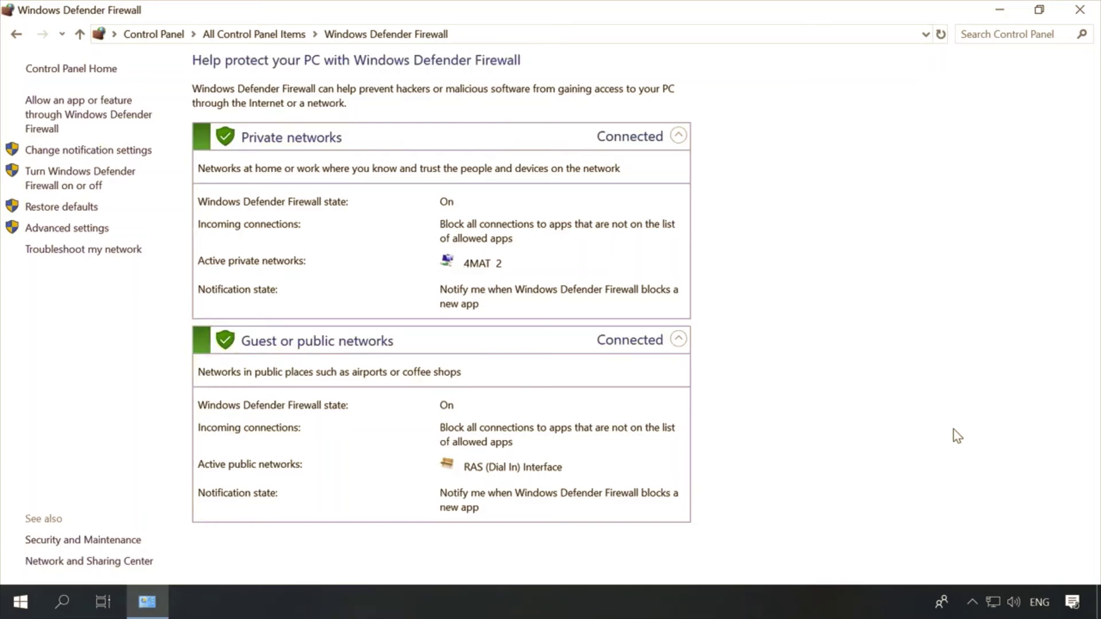
pyautogui.click(56, 230)
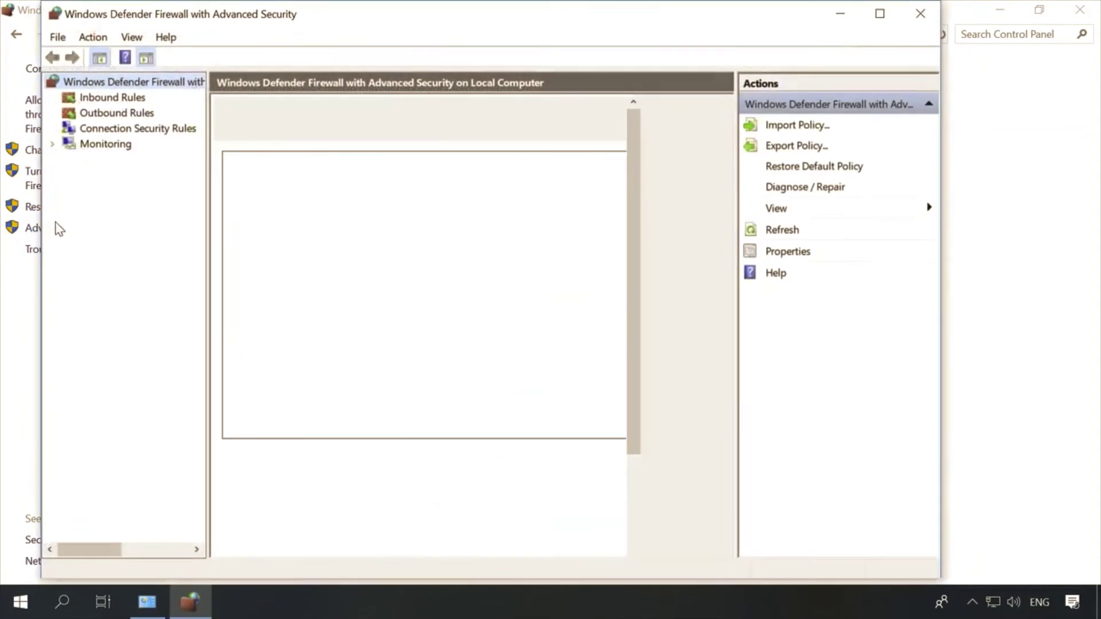
pyautogui.click(883, 13)
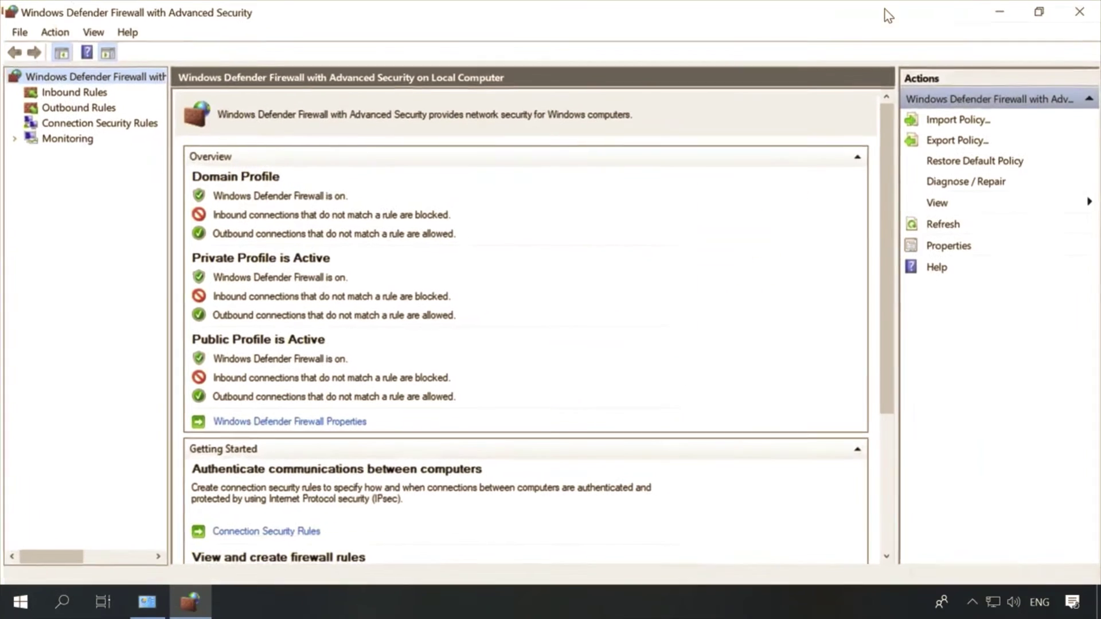
# Step: Enable the Netlogon Service (NP-In) inbound rule
pyautogui.click(78, 92)
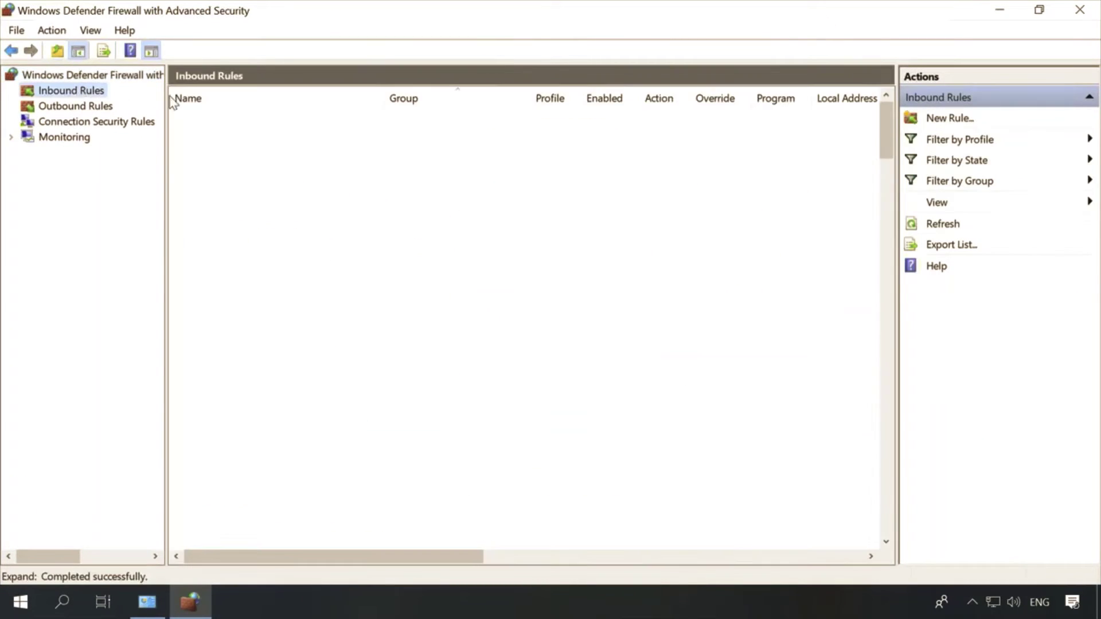
pyautogui.moveTo(882, 343); pyautogui.dragTo(885, 461)
pyautogui.scroll(-2, 416, 394)
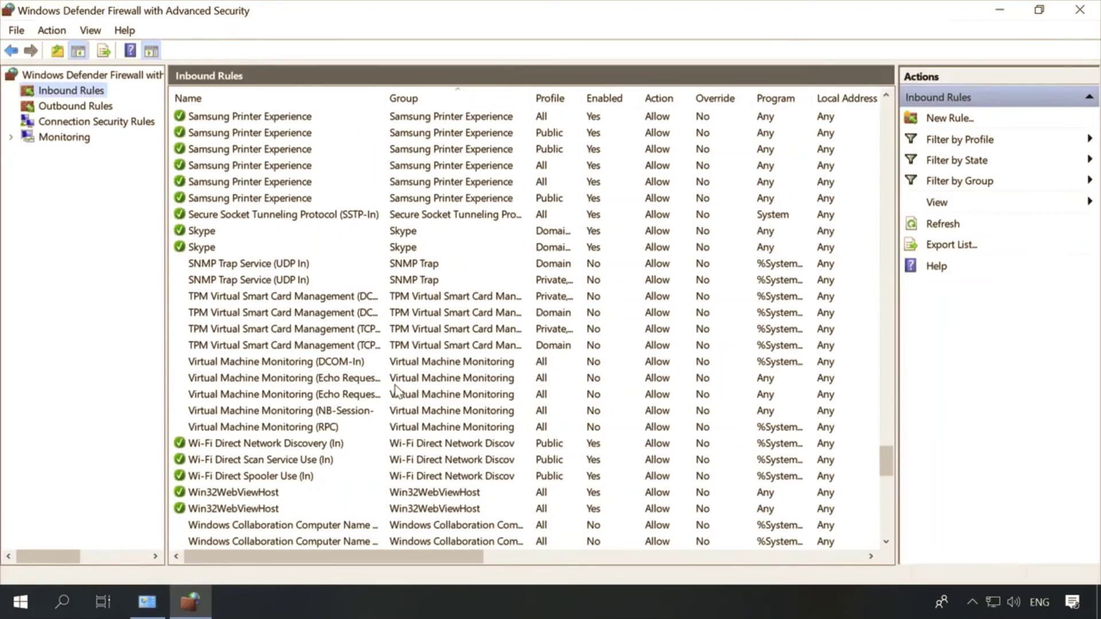
pyautogui.scroll(-3, 383, 401)
pyautogui.scroll(7, 395, 390)
pyautogui.scroll(4, 396, 390)
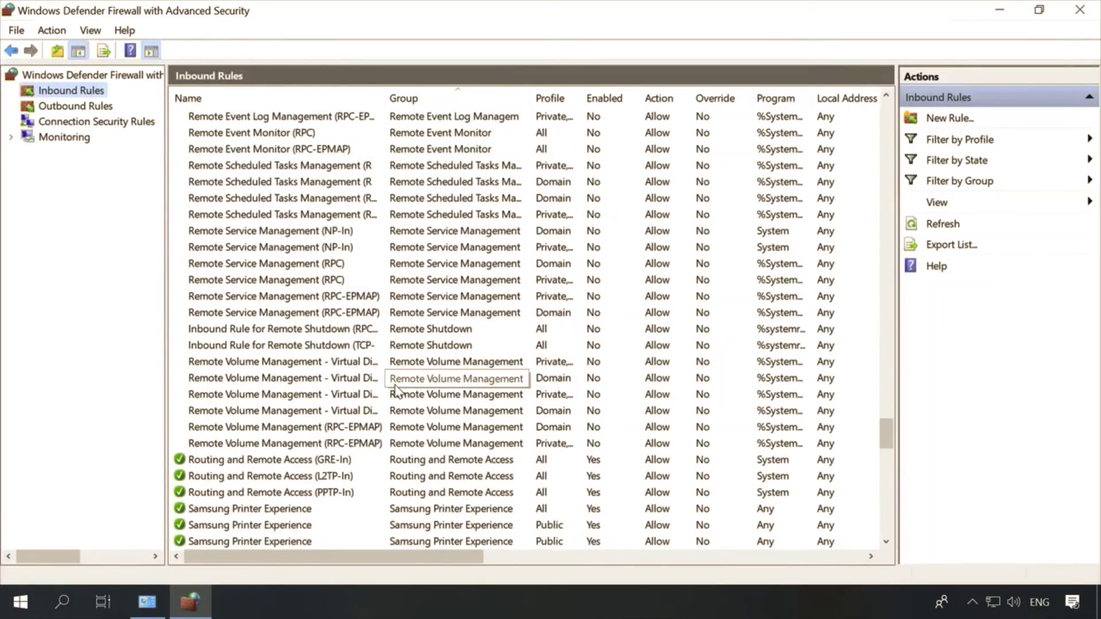
pyautogui.scroll(12, 396, 390)
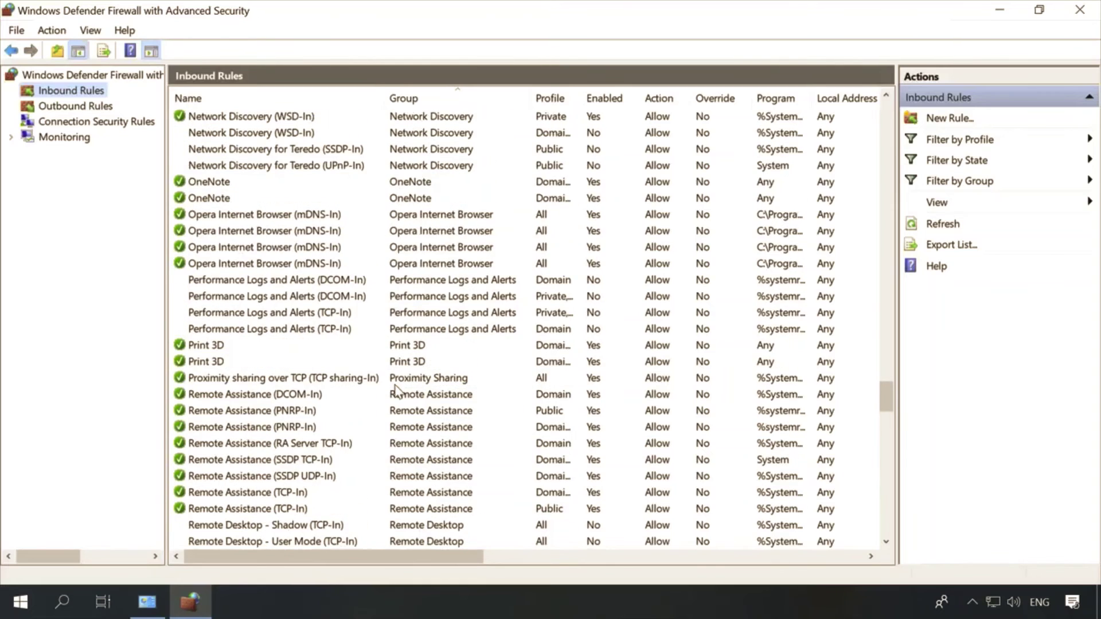
pyautogui.scroll(10, 396, 390)
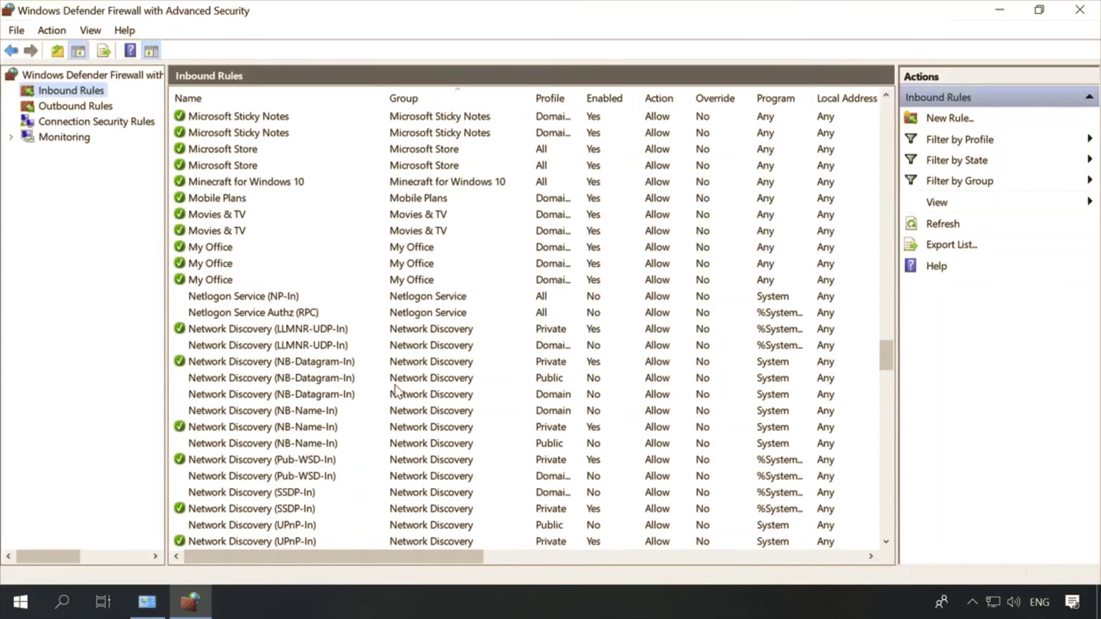
pyautogui.click(230, 298)
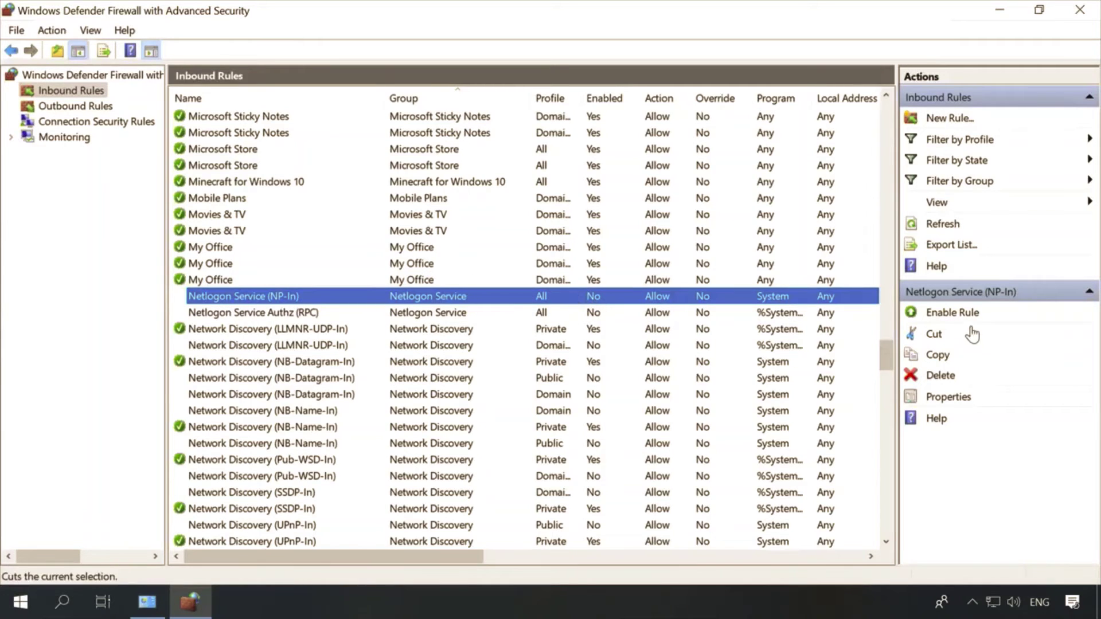
pyautogui.click(954, 314)
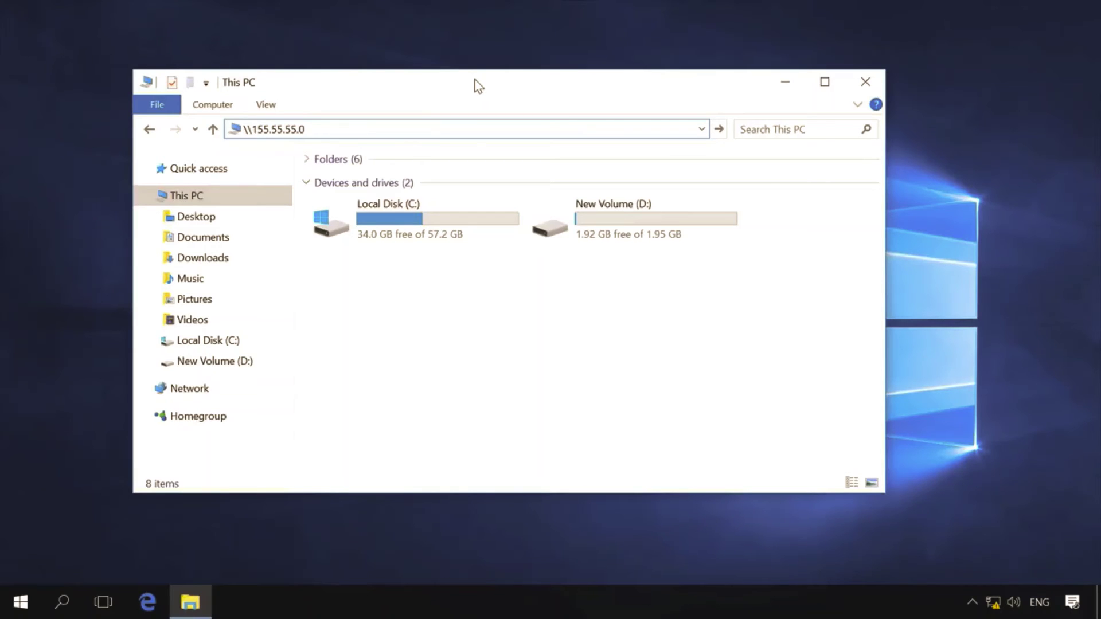
# Step: Browse to \\155.55.55.0 and open the shared New folder to see New Text Document.txt
pyautogui.press('Return')
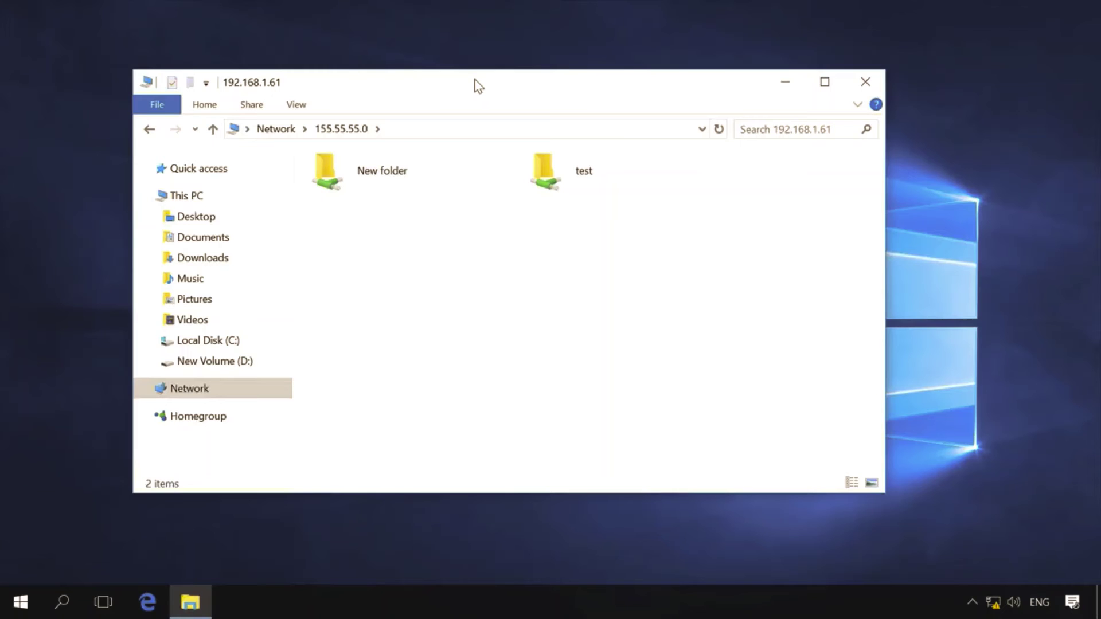
pyautogui.click(380, 174)
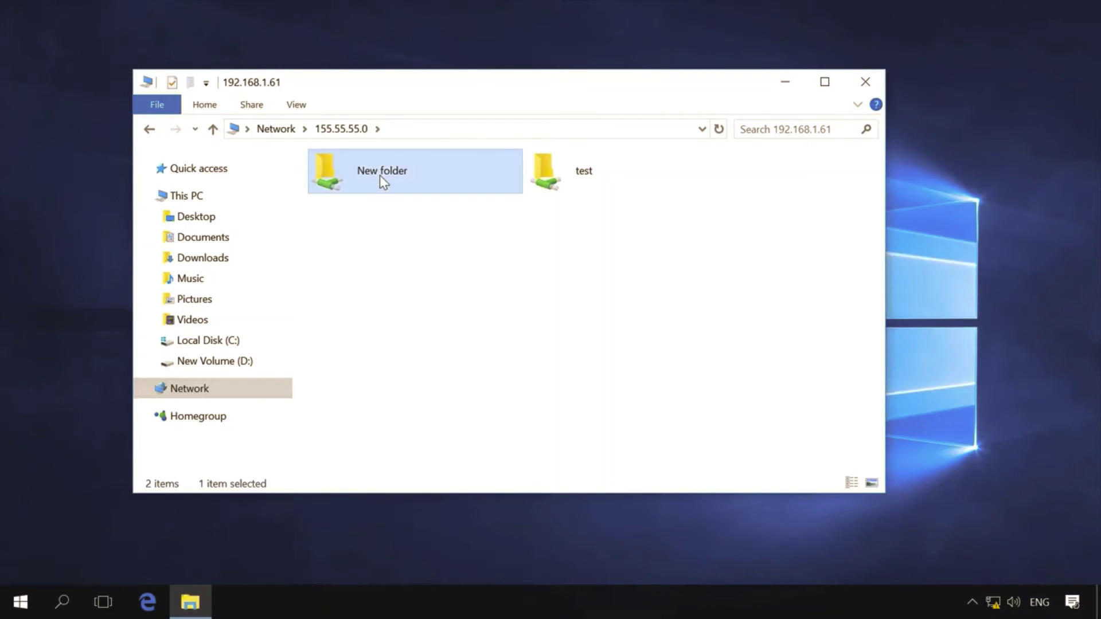
pyautogui.doubleClick(380, 174)
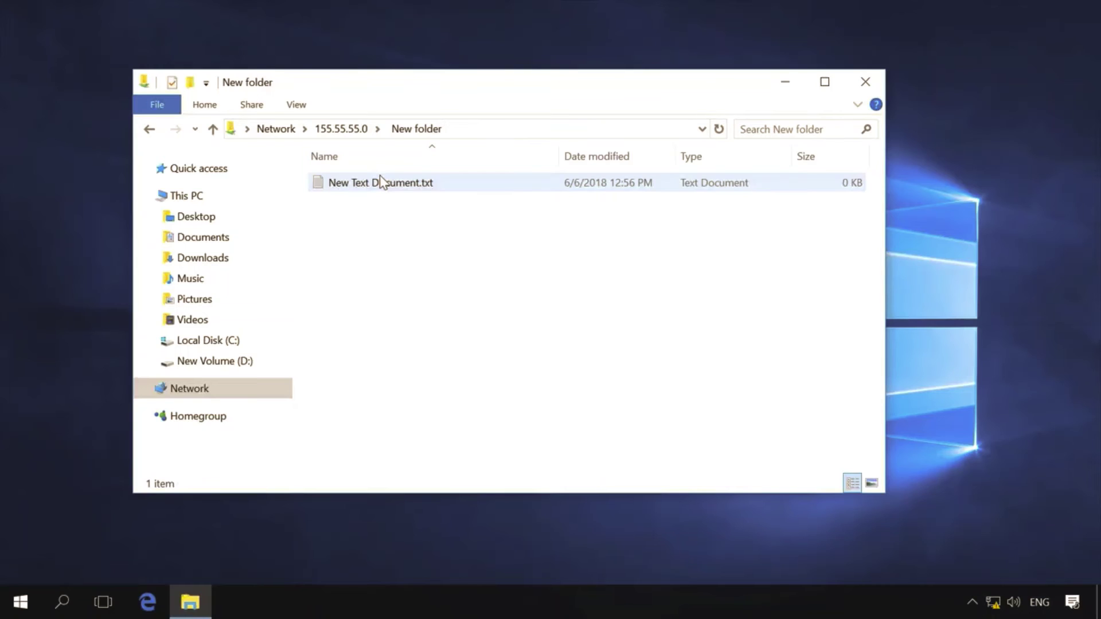
pyautogui.click(380, 175)
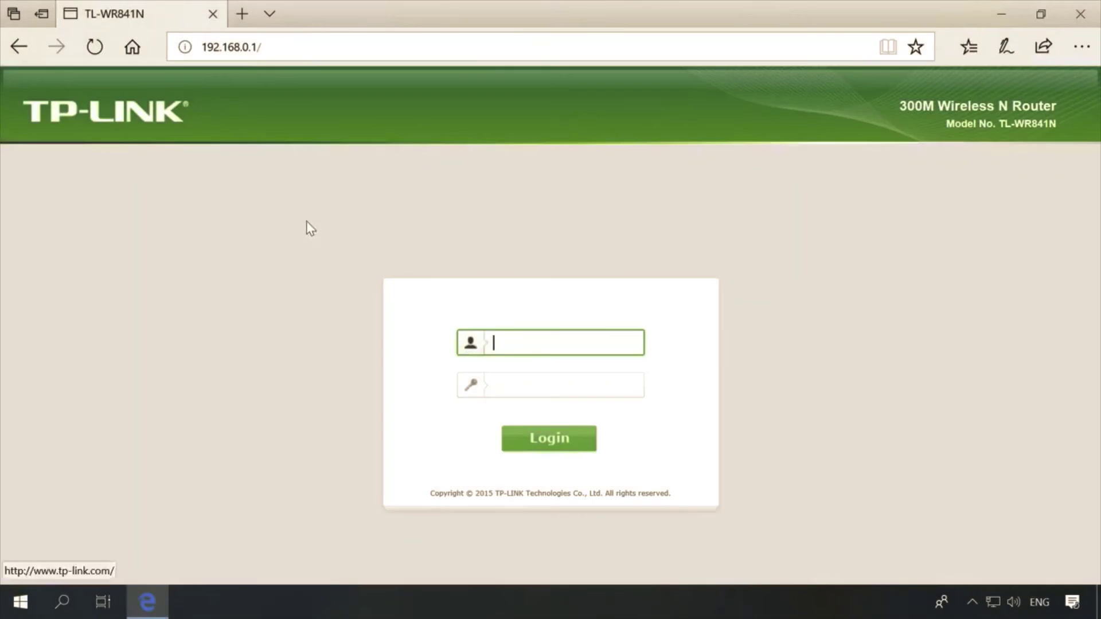
# Step: Log in to the TP-Link router web interface with the admin username and password
pyautogui.click(510, 341)
pyautogui.write('admin')
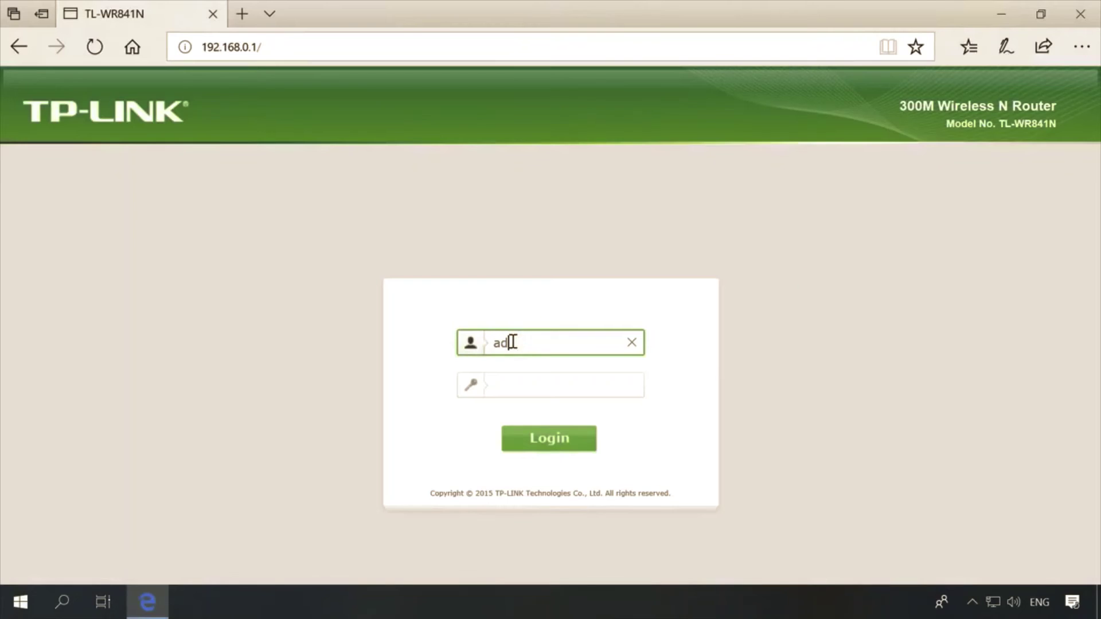
pyautogui.click(520, 383)
pyautogui.write('admin')
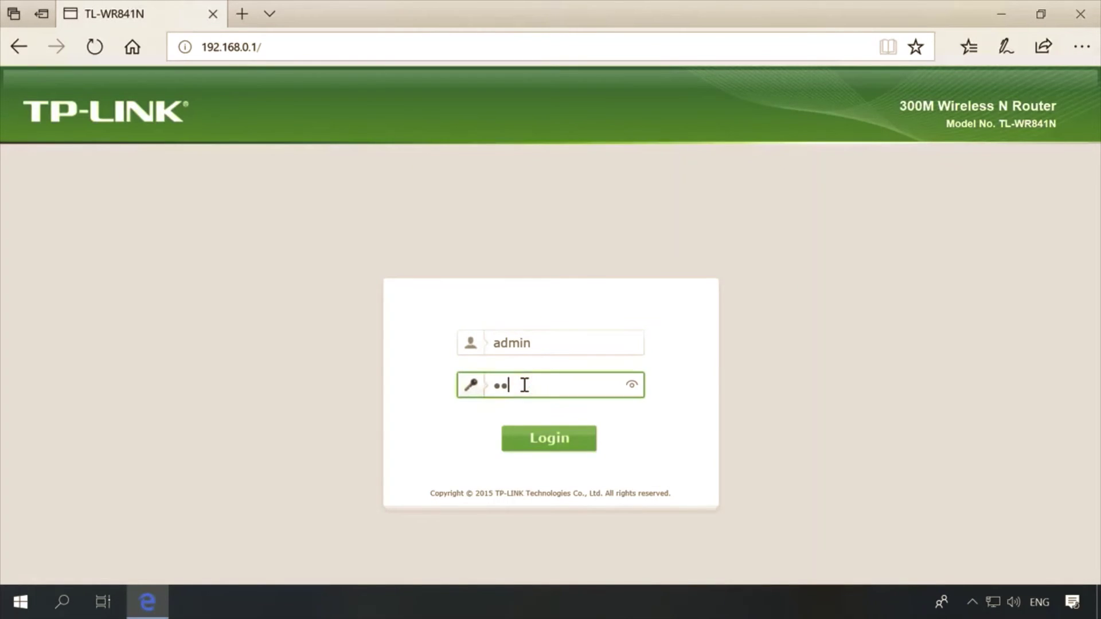
pyautogui.click(550, 437)
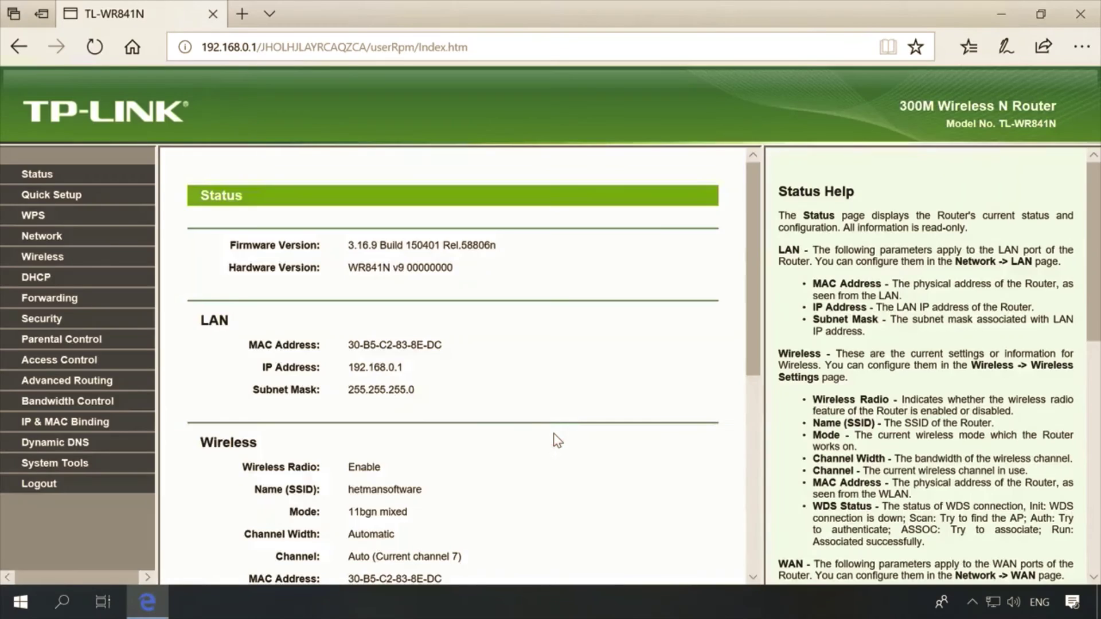
# Step: Save the port 1723 virtual server to 192.168.0.105 with protocol All and status Enabled
pyautogui.click(68, 298)
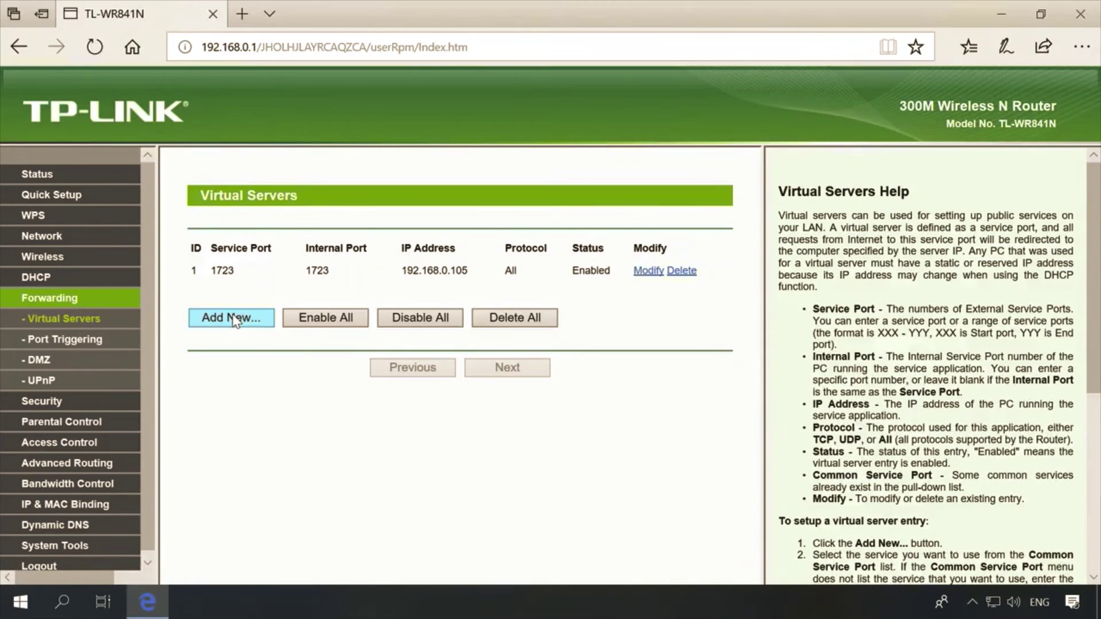
pyautogui.click(650, 271)
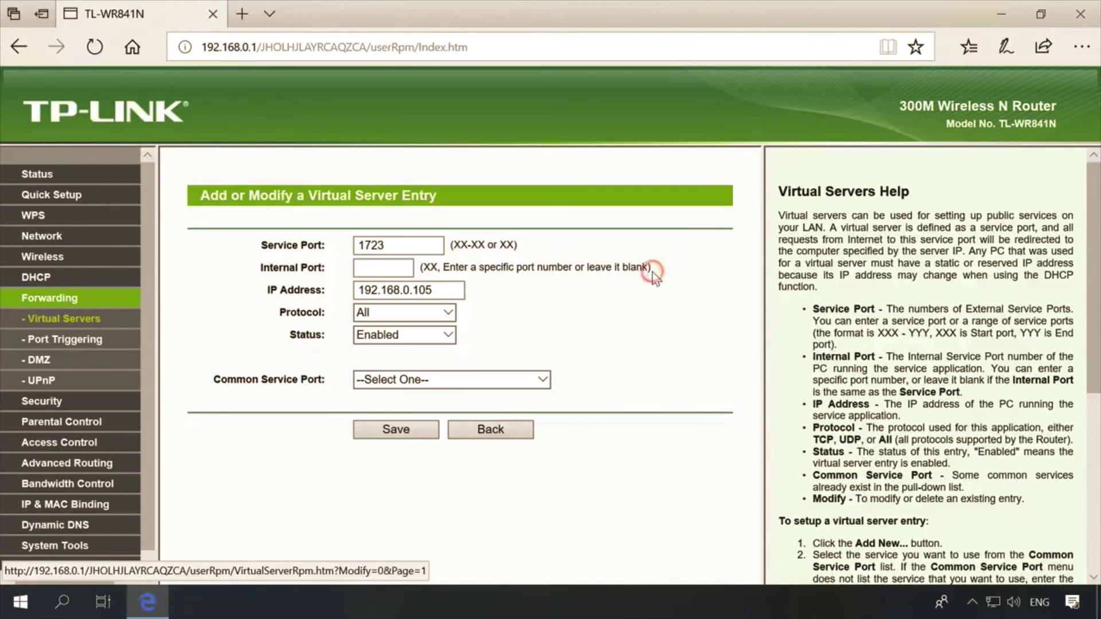
pyautogui.moveTo(400, 246); pyautogui.dragTo(360, 246)
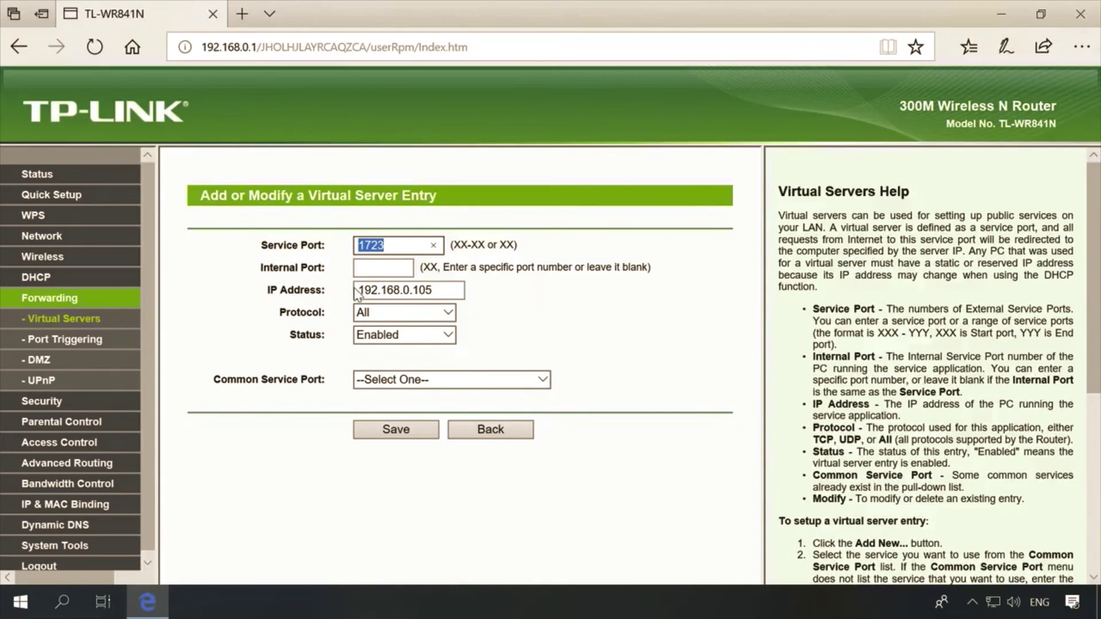
pyautogui.moveTo(439, 291); pyautogui.dragTo(356, 294)
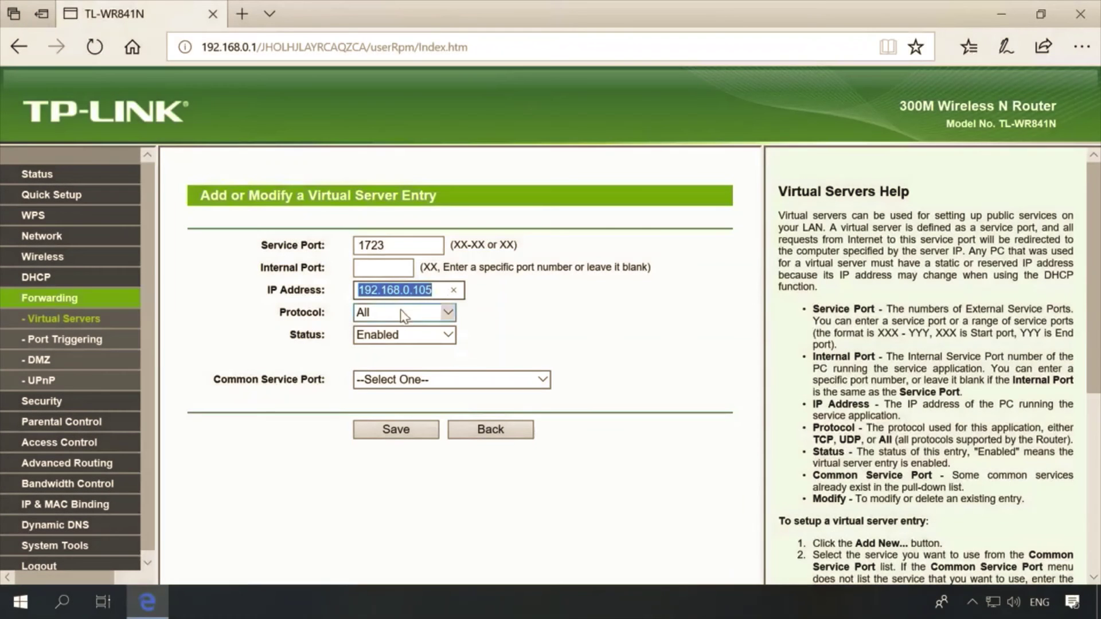
pyautogui.click(397, 313)
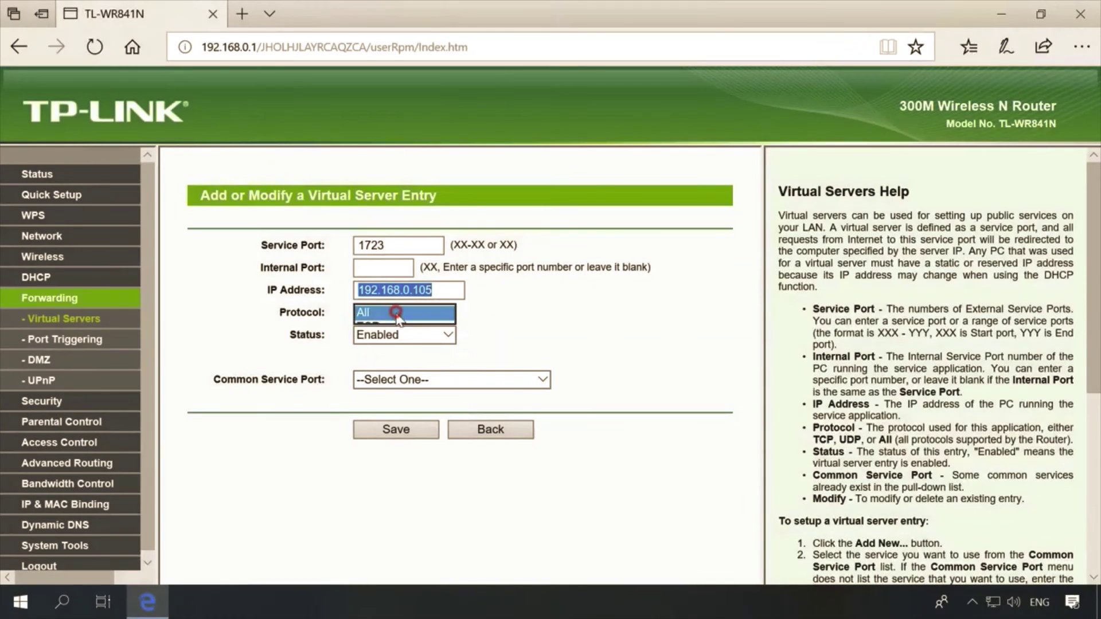
pyautogui.click(397, 317)
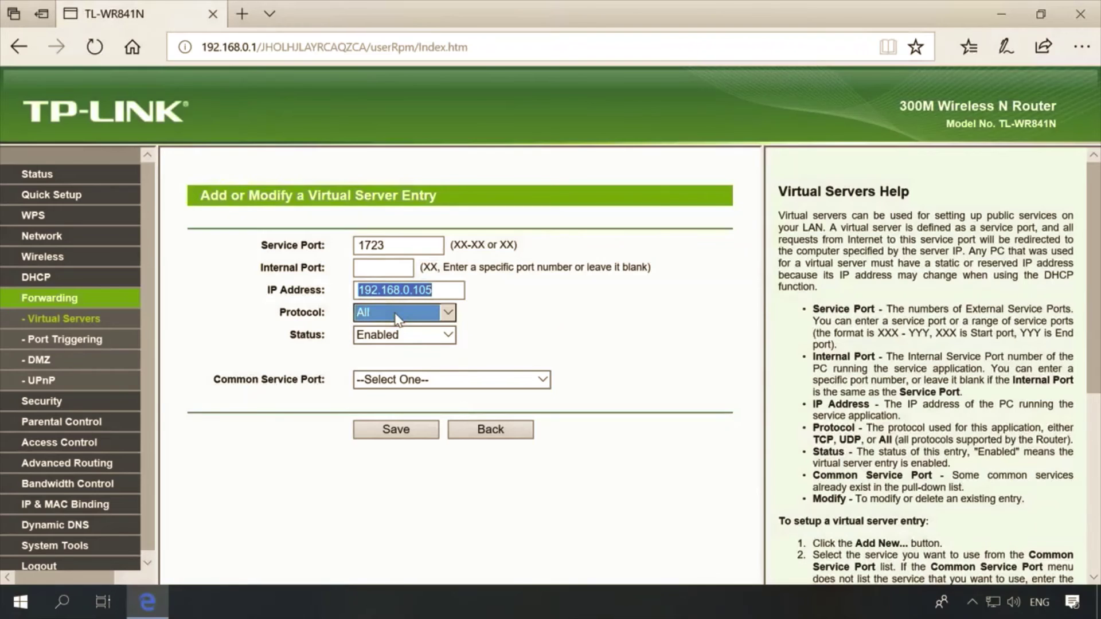
pyautogui.click(397, 336)
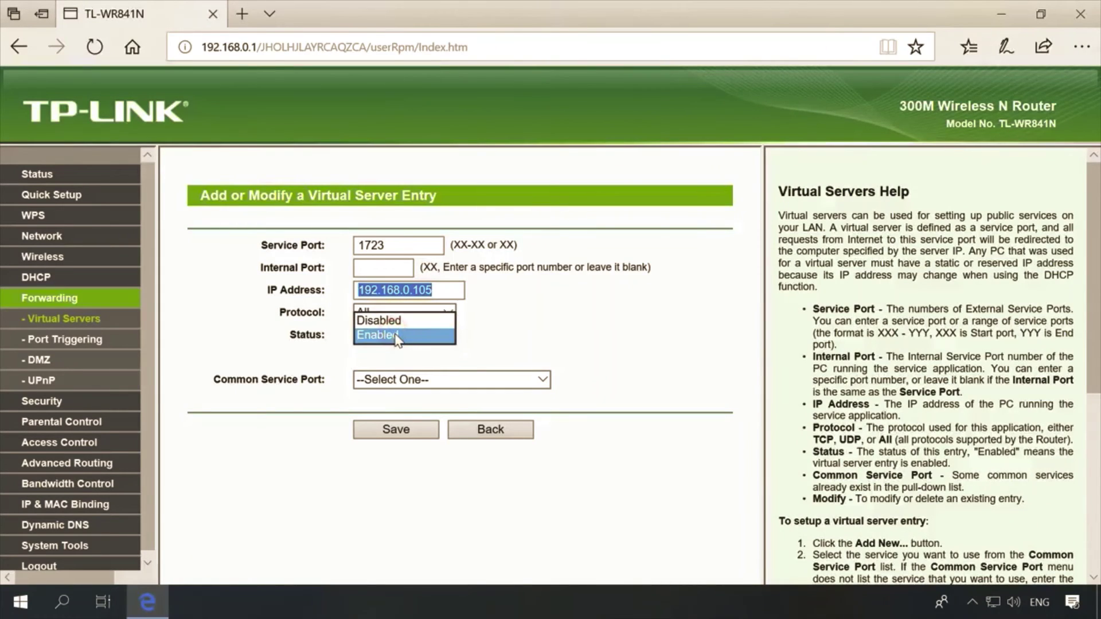
pyautogui.click(398, 336)
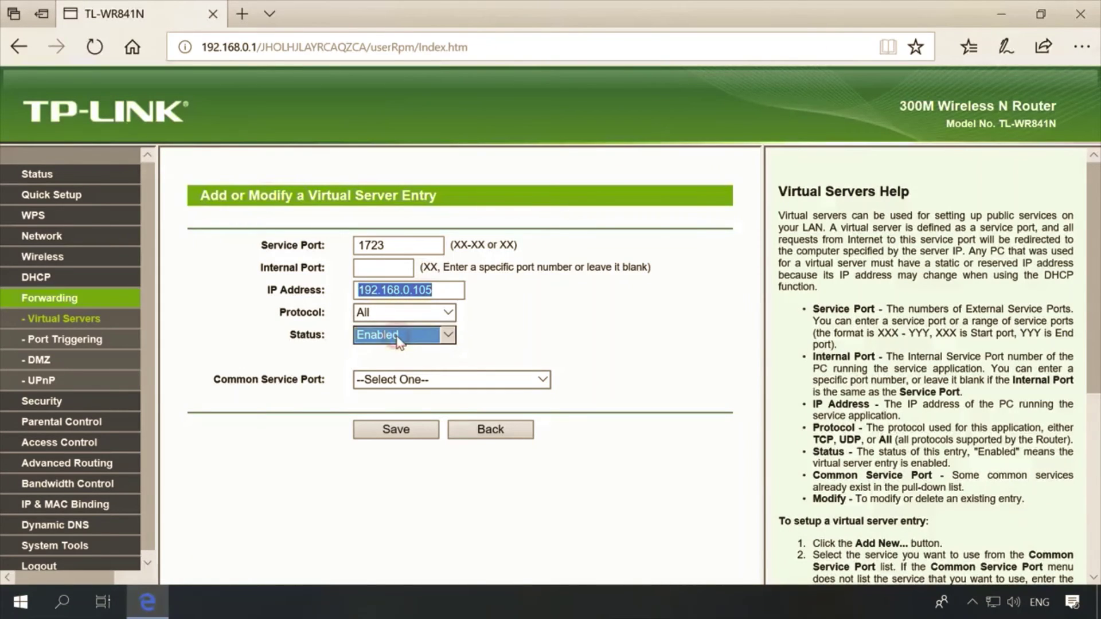
pyautogui.click(406, 433)
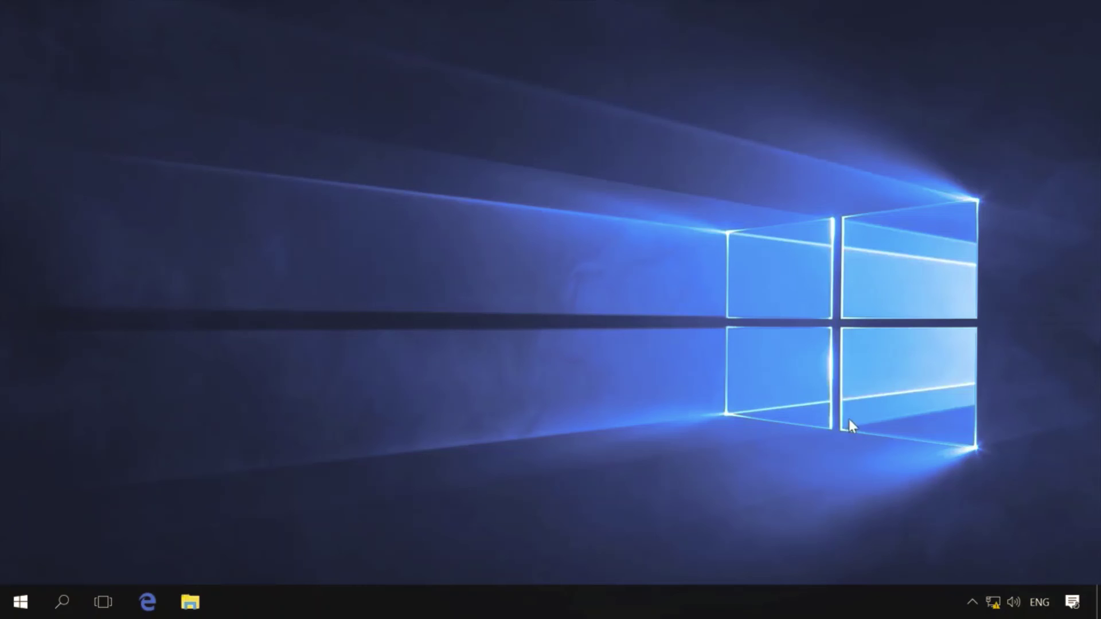
# Step: Reach Network Connections via Network & Internet settings and the Network and Sharing Center
pyautogui.click(993, 603)
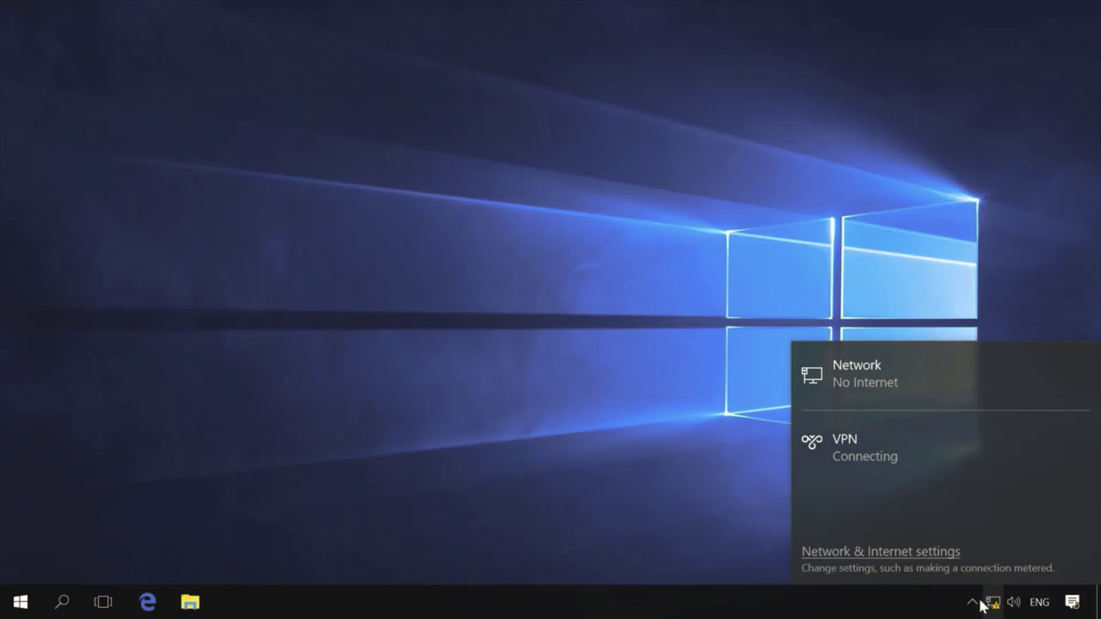
pyautogui.click(900, 559)
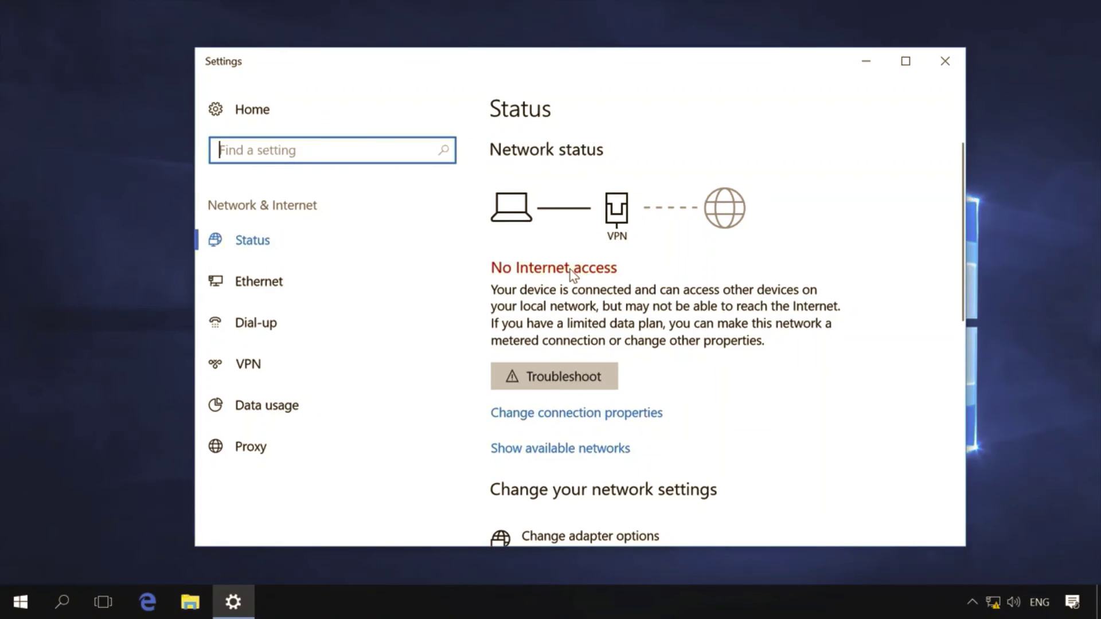
pyautogui.scroll(-9, 573, 274)
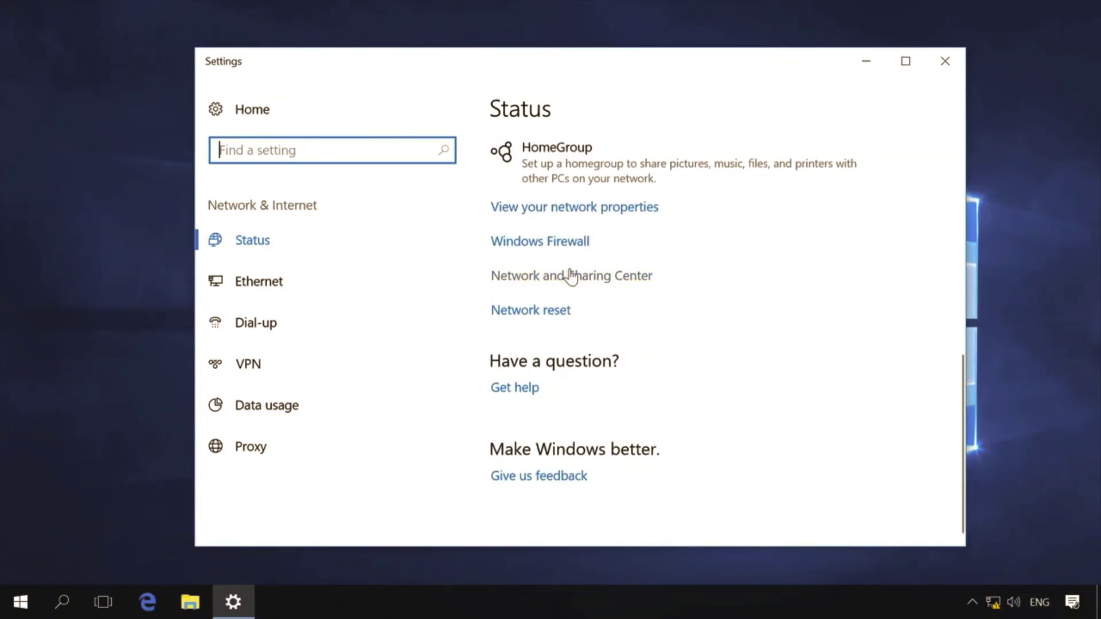
pyautogui.scroll(3, 573, 274)
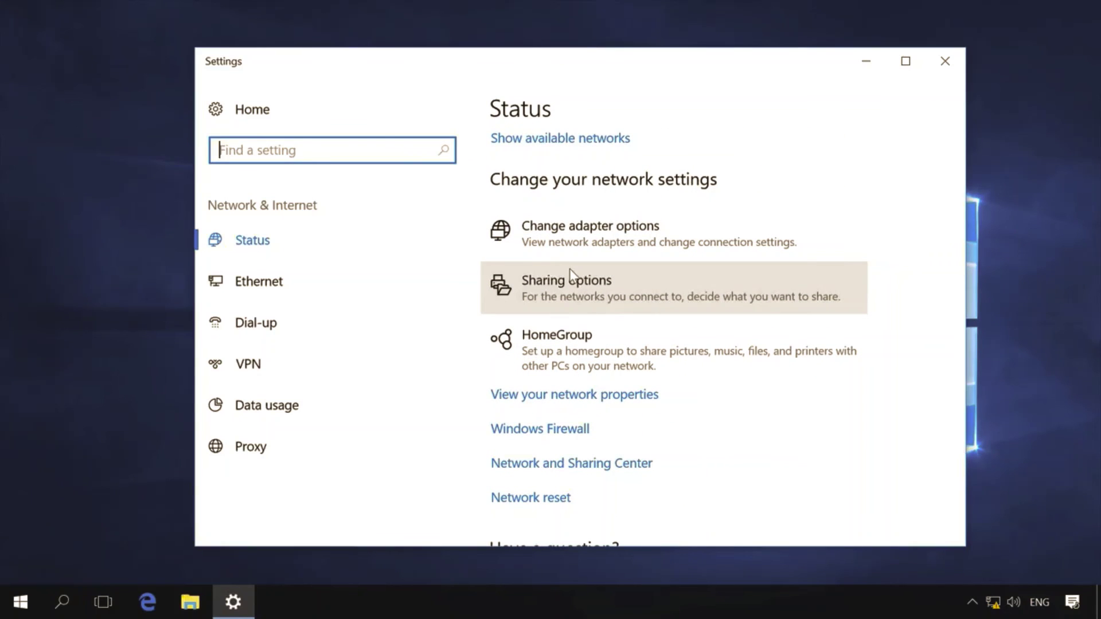
pyautogui.click(559, 464)
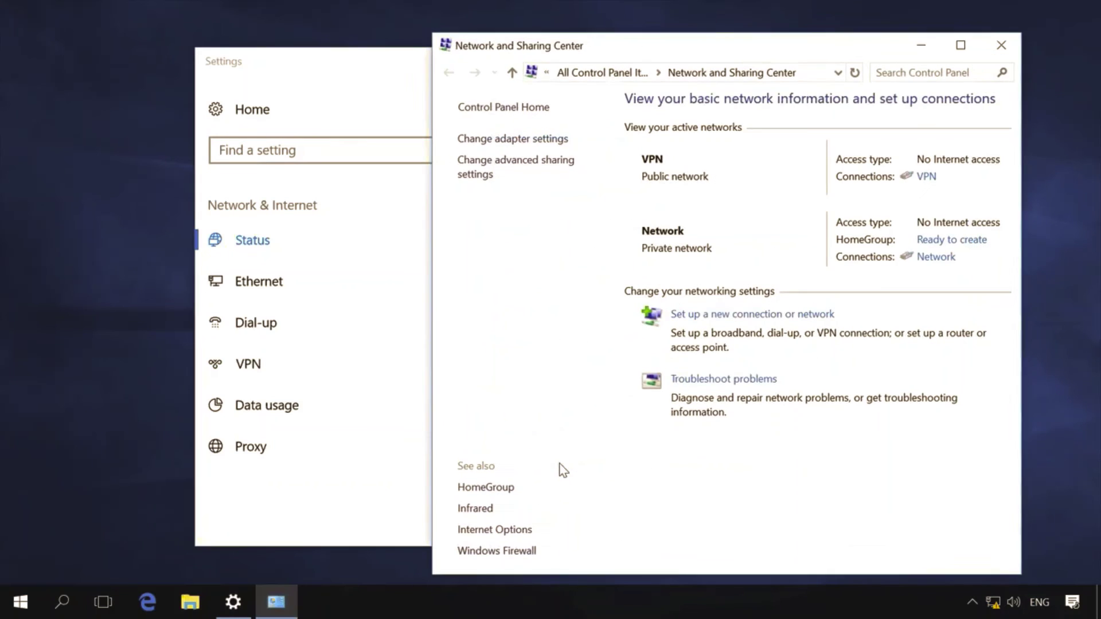
pyautogui.click(522, 145)
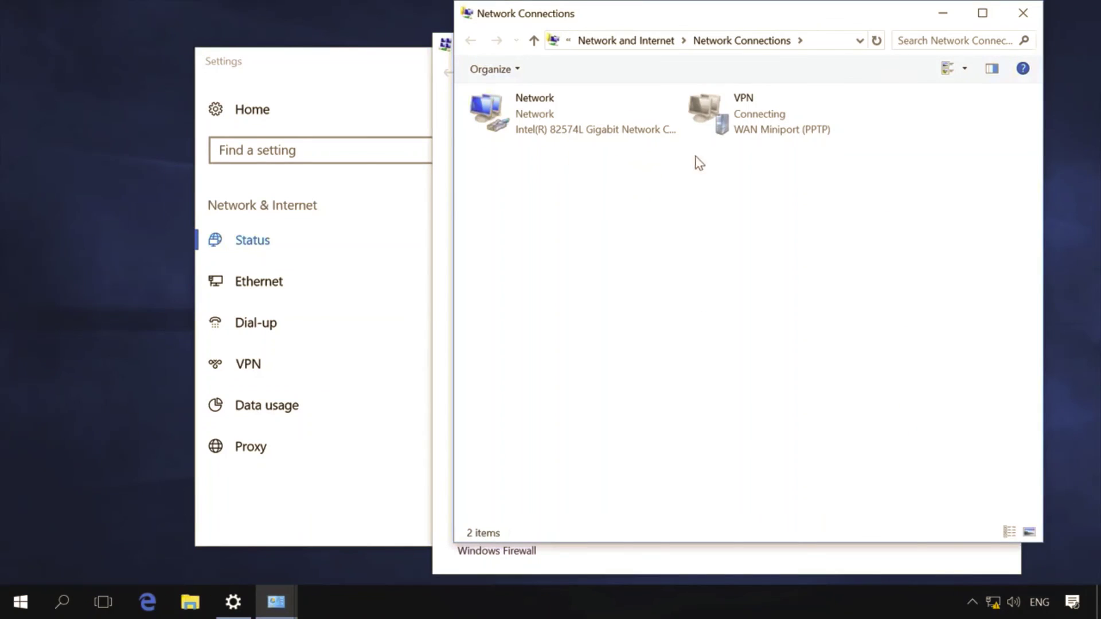
# Step: Uncheck 'Use default gateway on remote network' in the VPN's advanced IPv4 settings and save
pyautogui.click(739, 121)
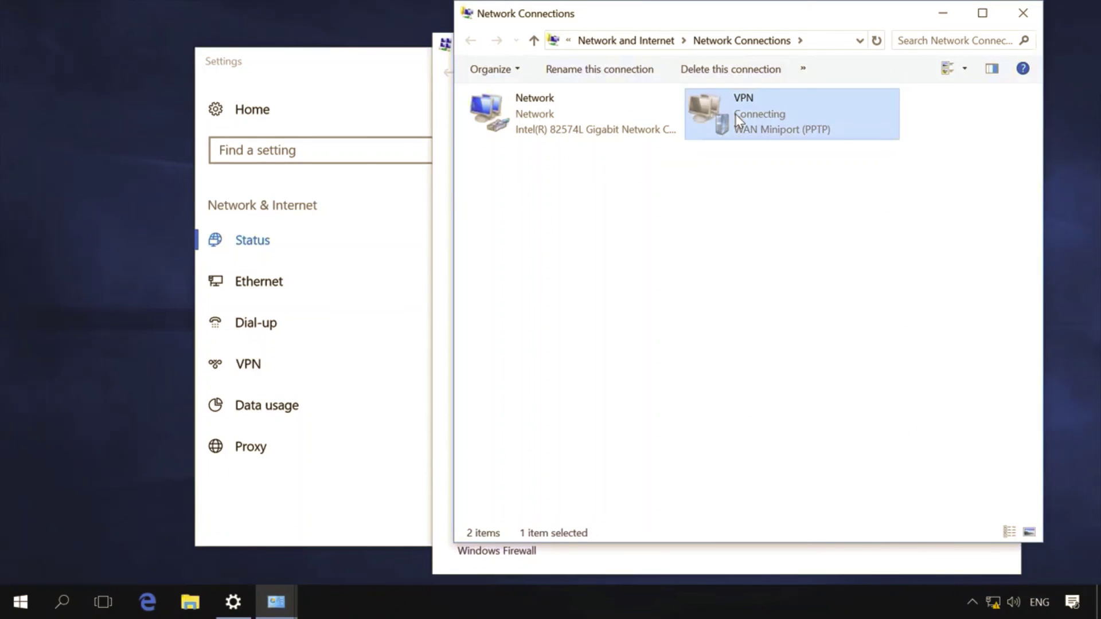
pyautogui.rightClick(736, 114)
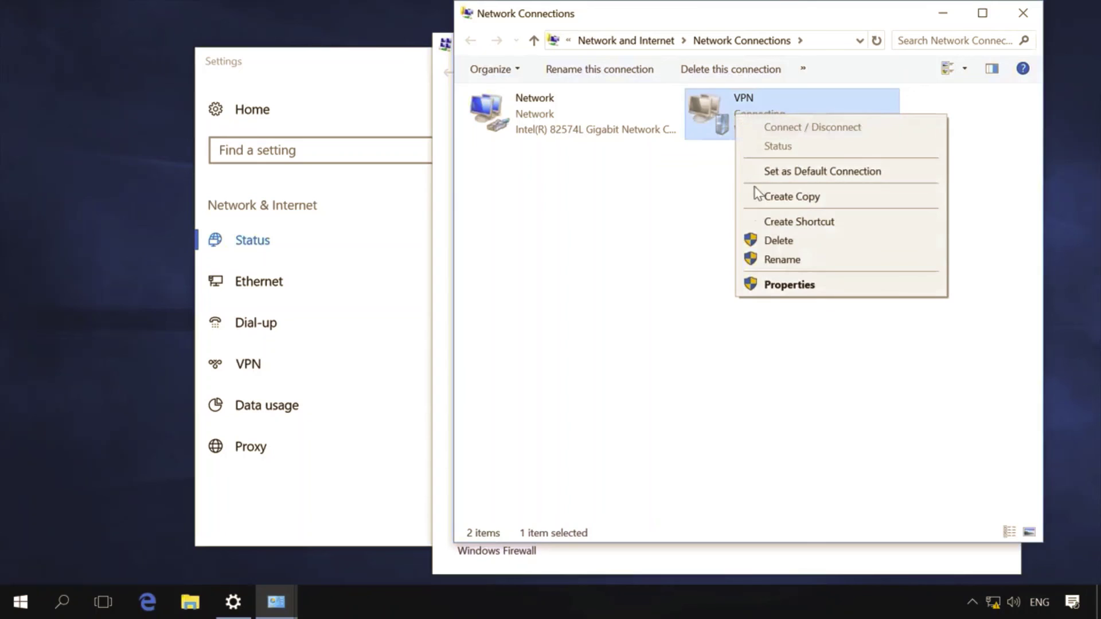
pyautogui.click(770, 285)
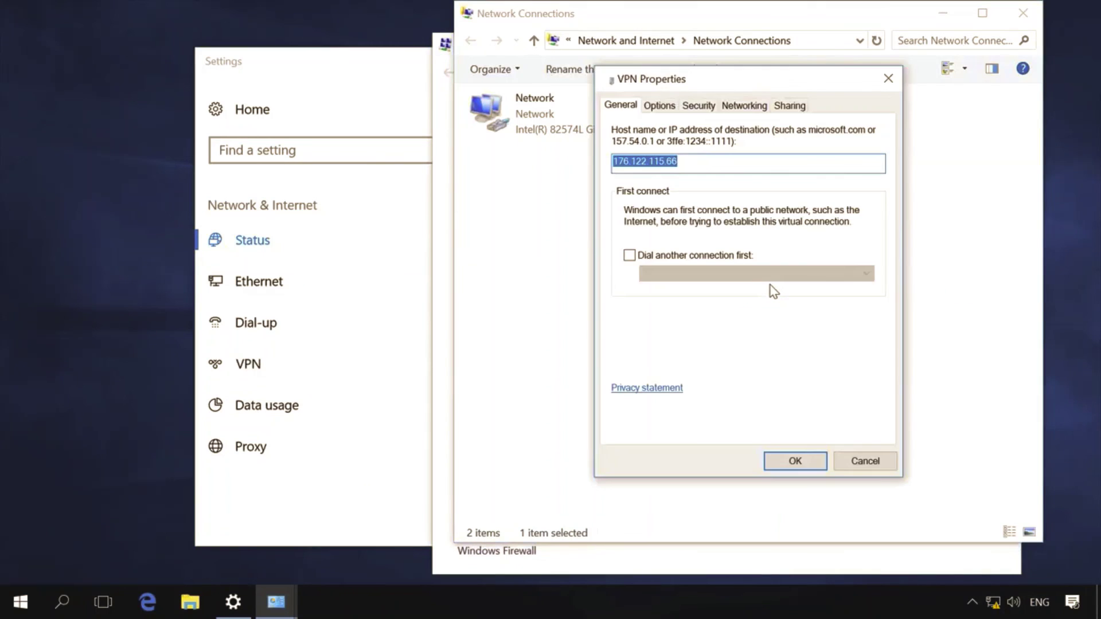
pyautogui.click(754, 109)
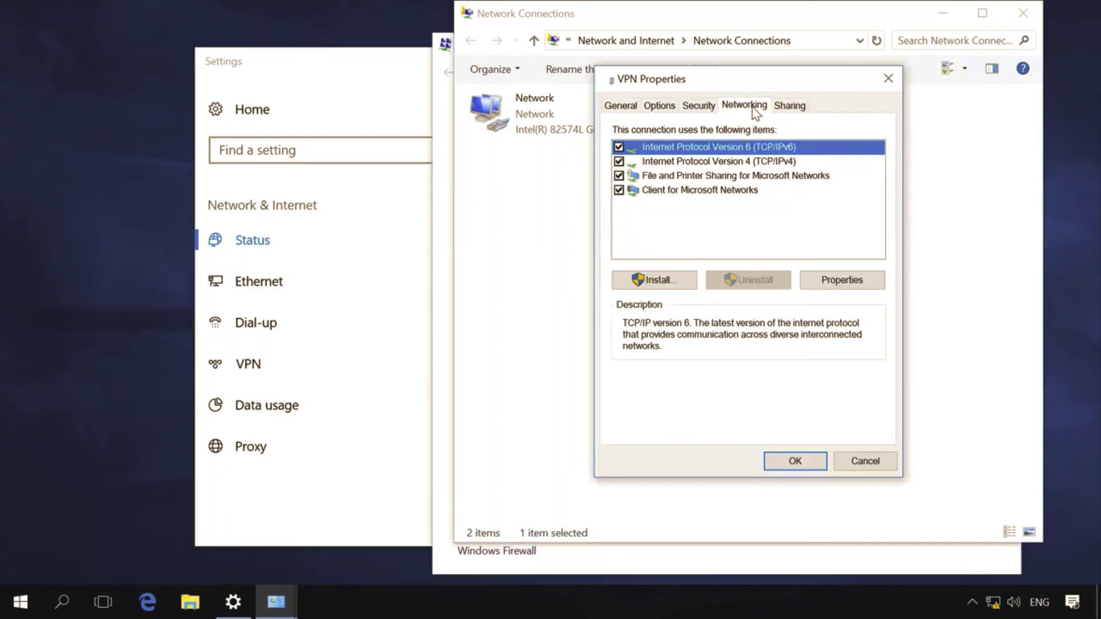
pyautogui.click(762, 163)
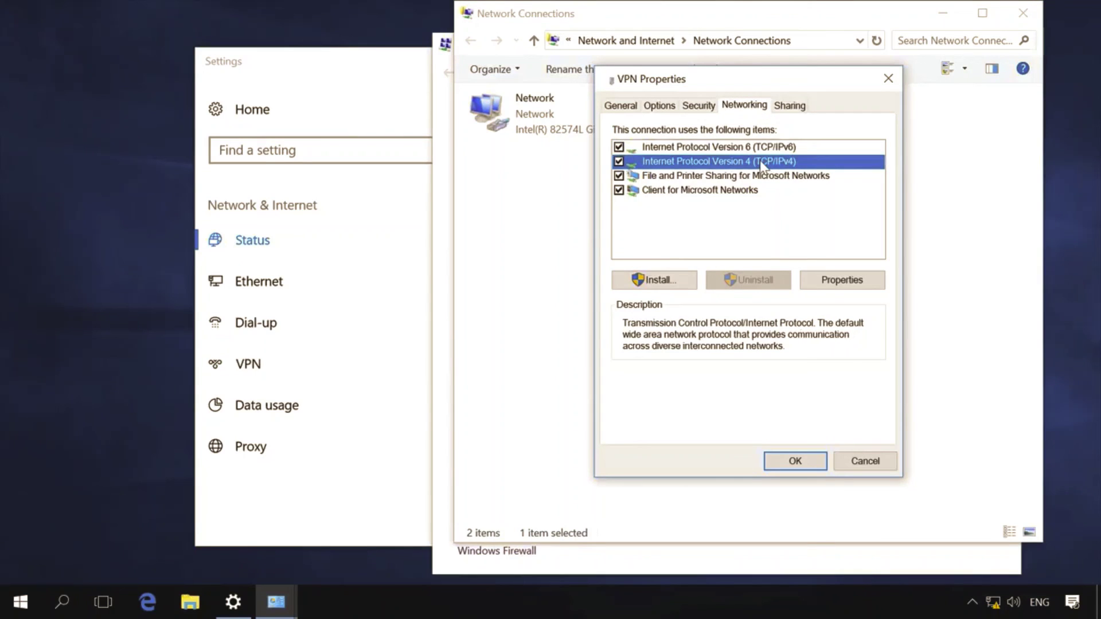
pyautogui.click(842, 281)
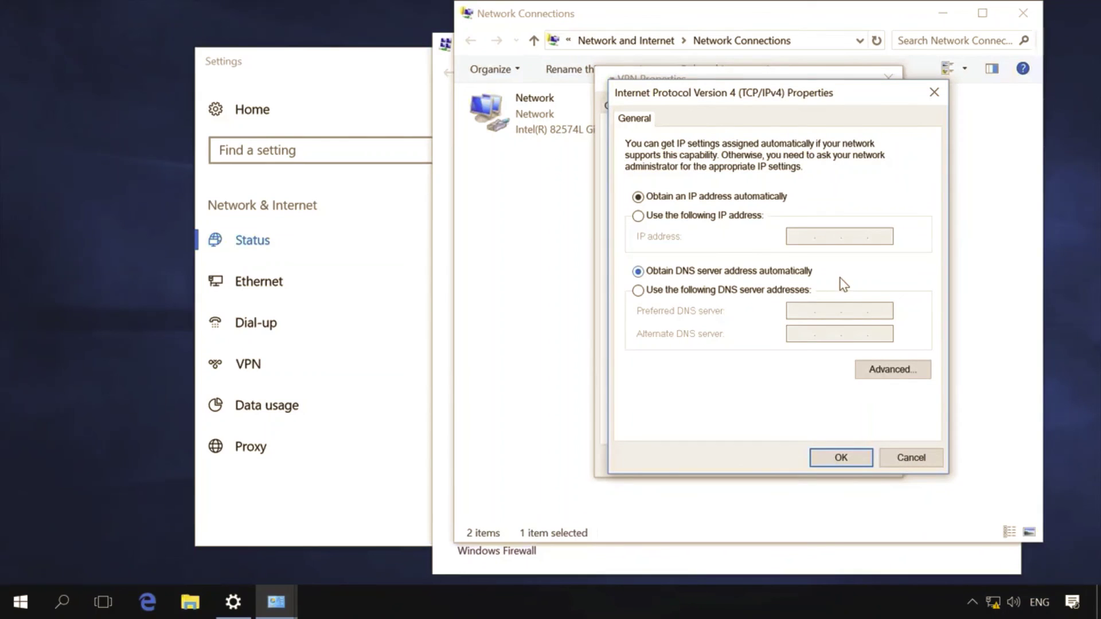
pyautogui.click(883, 372)
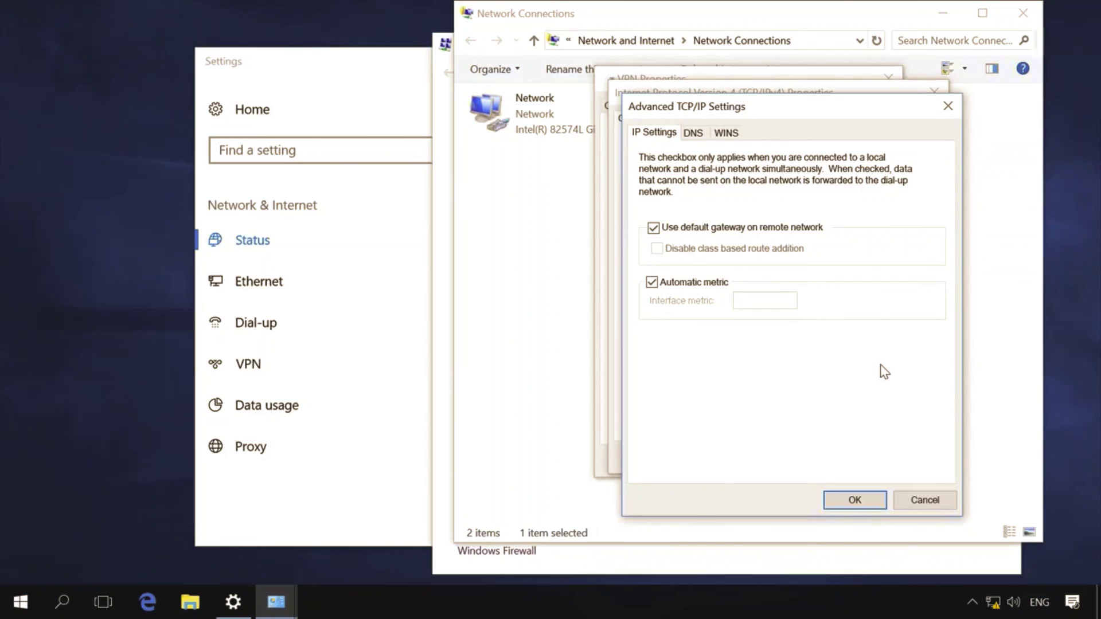
pyautogui.click(704, 230)
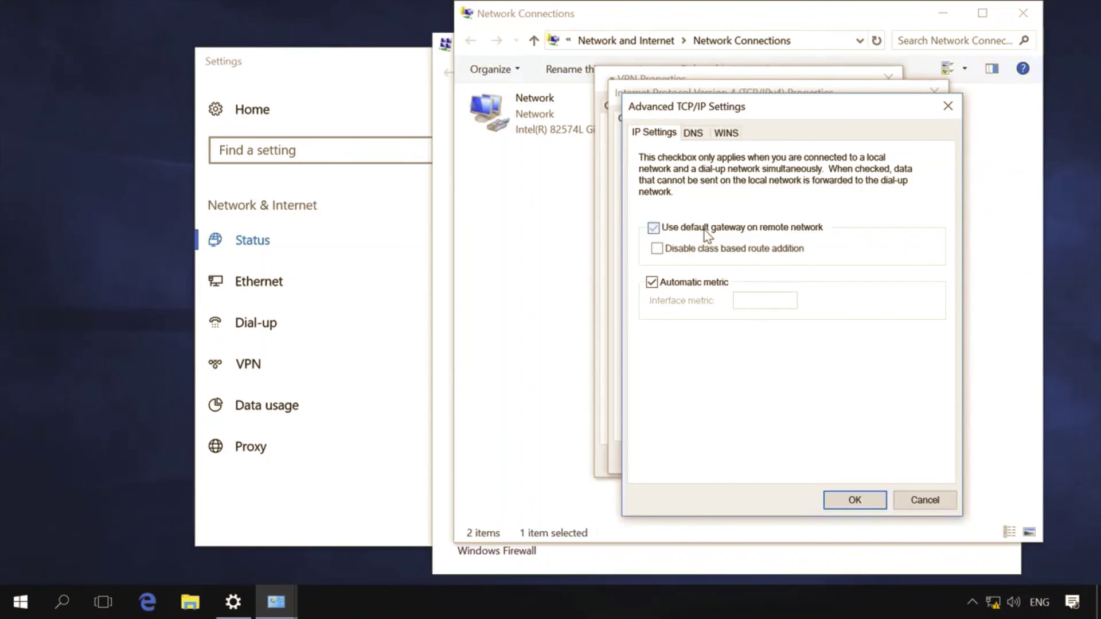
pyautogui.click(847, 500)
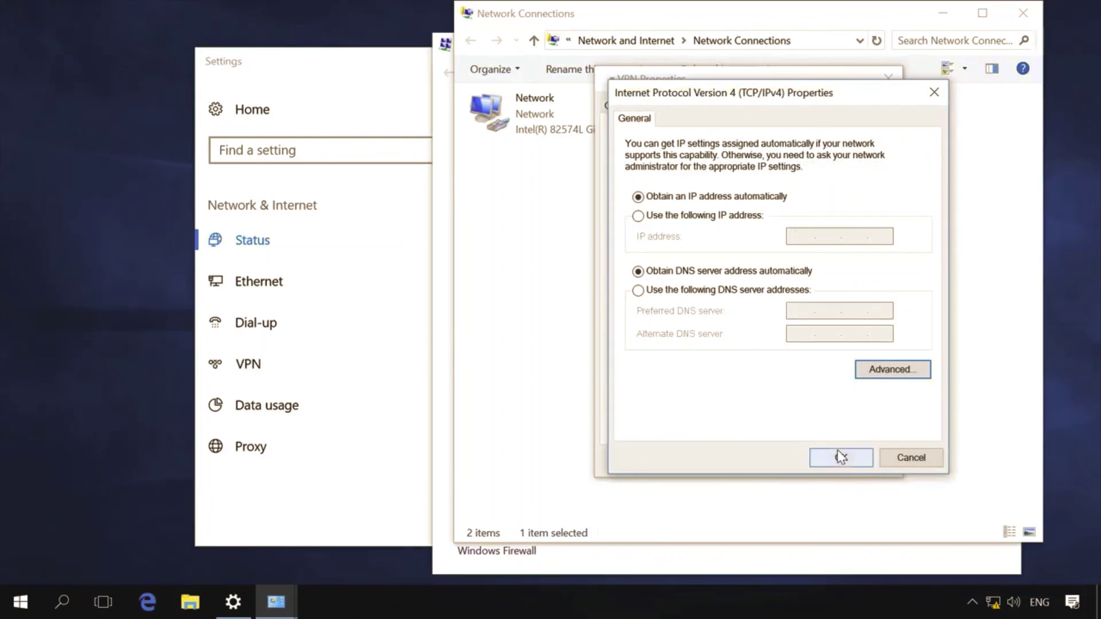
pyautogui.click(843, 458)
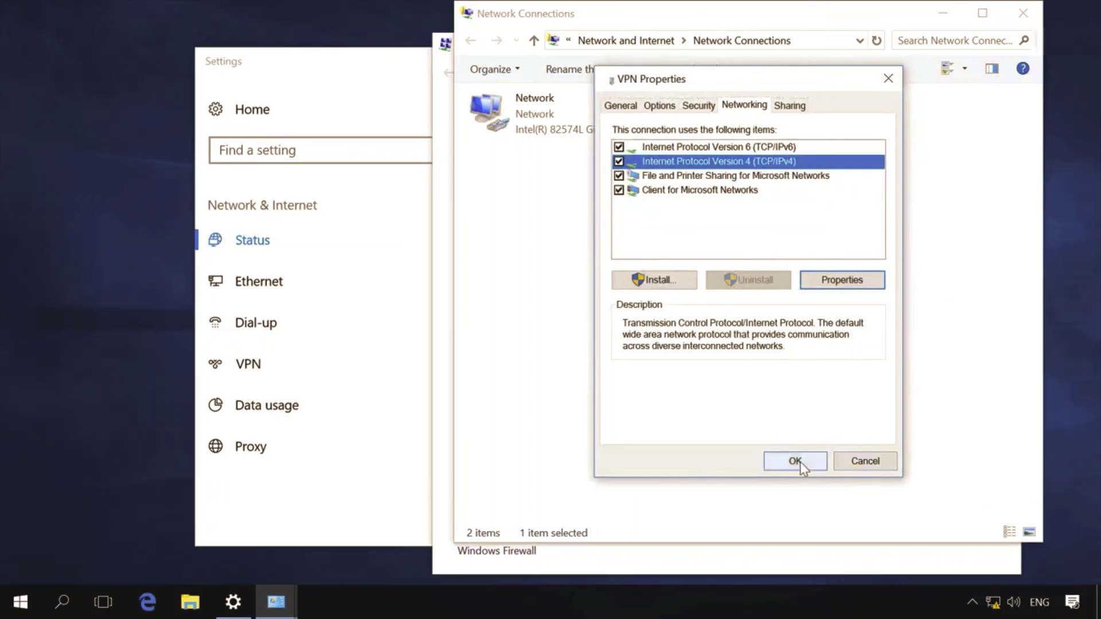
pyautogui.click(802, 462)
pyautogui.click(905, 322)
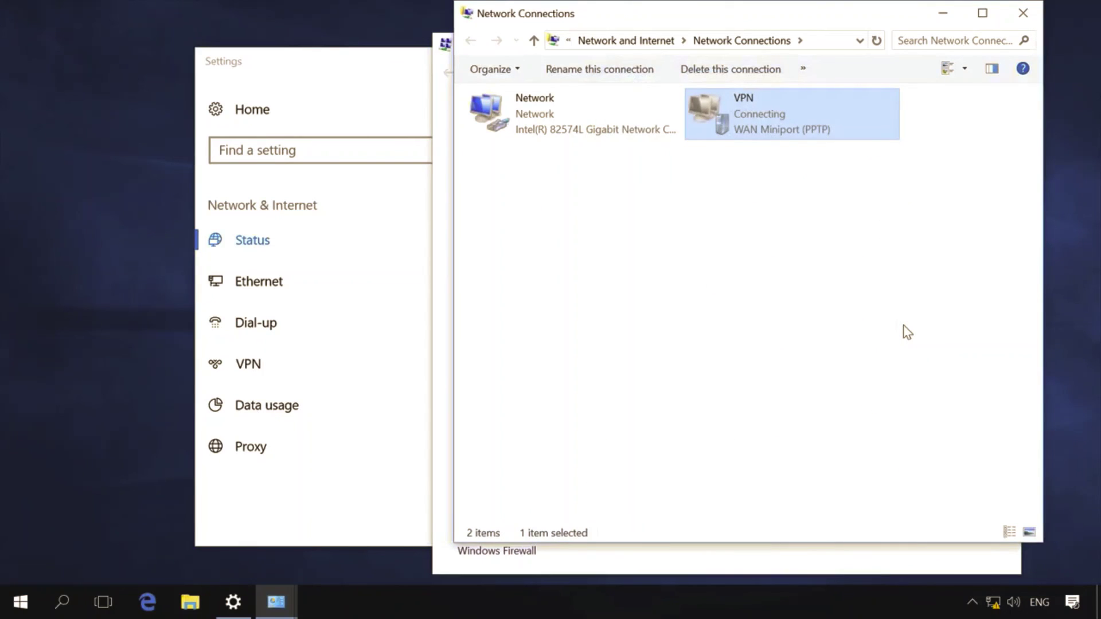
# Step: Disconnect the VPN on the Settings VPN page, then reconnect it by entering the password
pyautogui.click(380, 106)
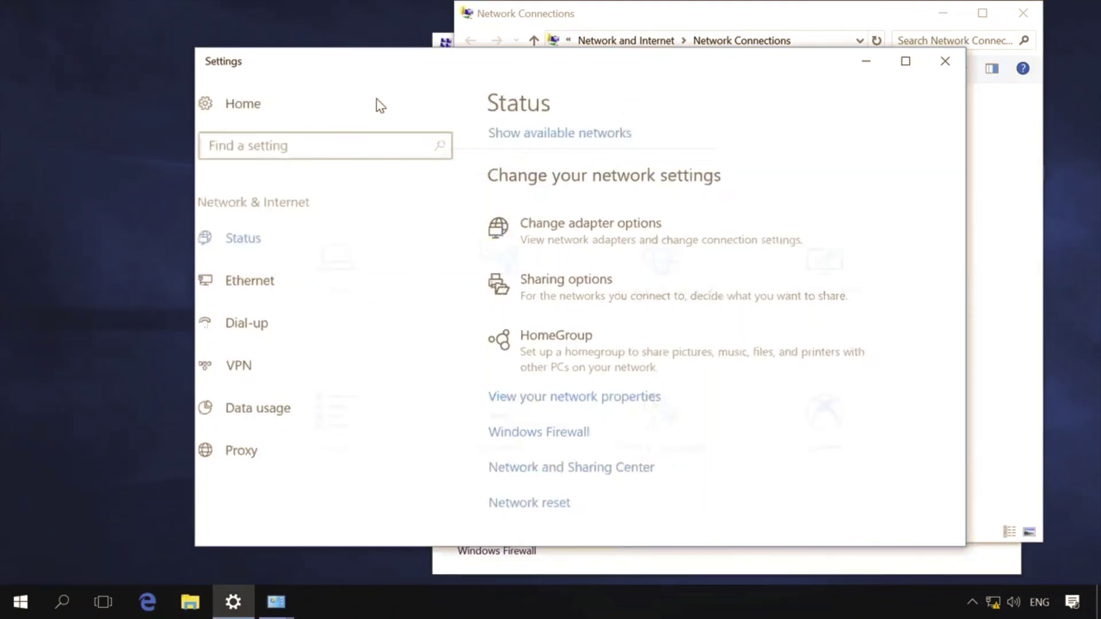
pyautogui.click(651, 267)
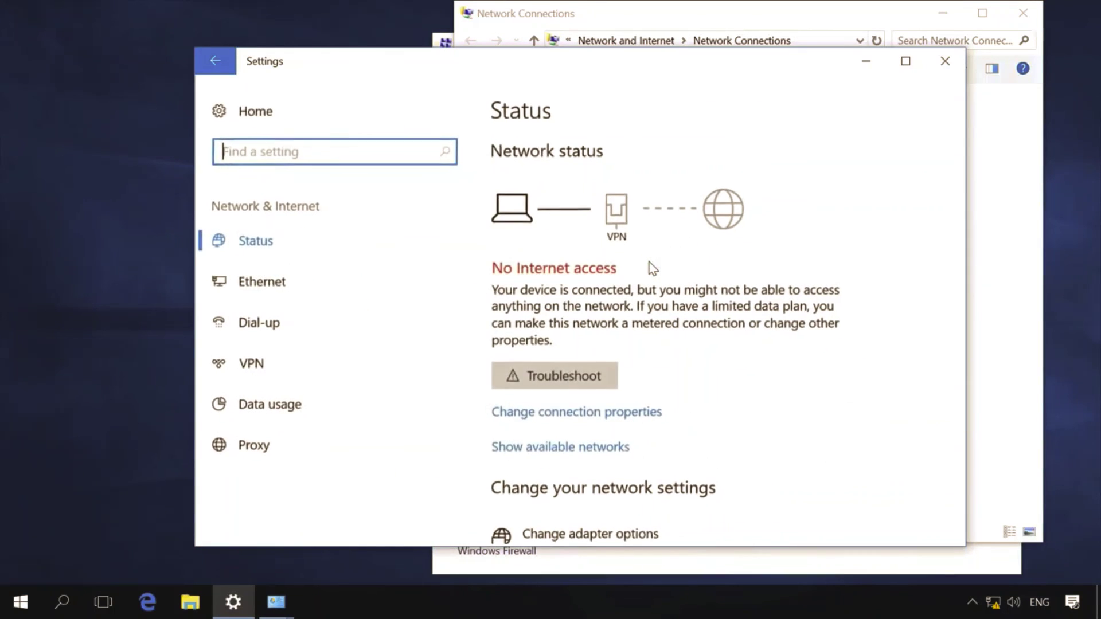
pyautogui.click(292, 353)
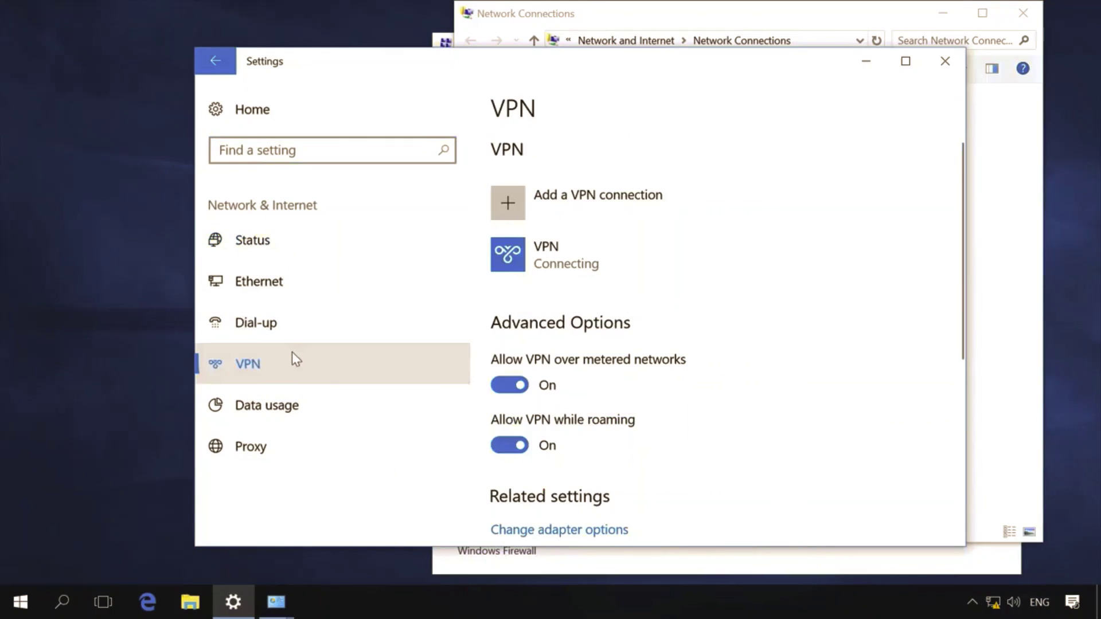
pyautogui.click(562, 269)
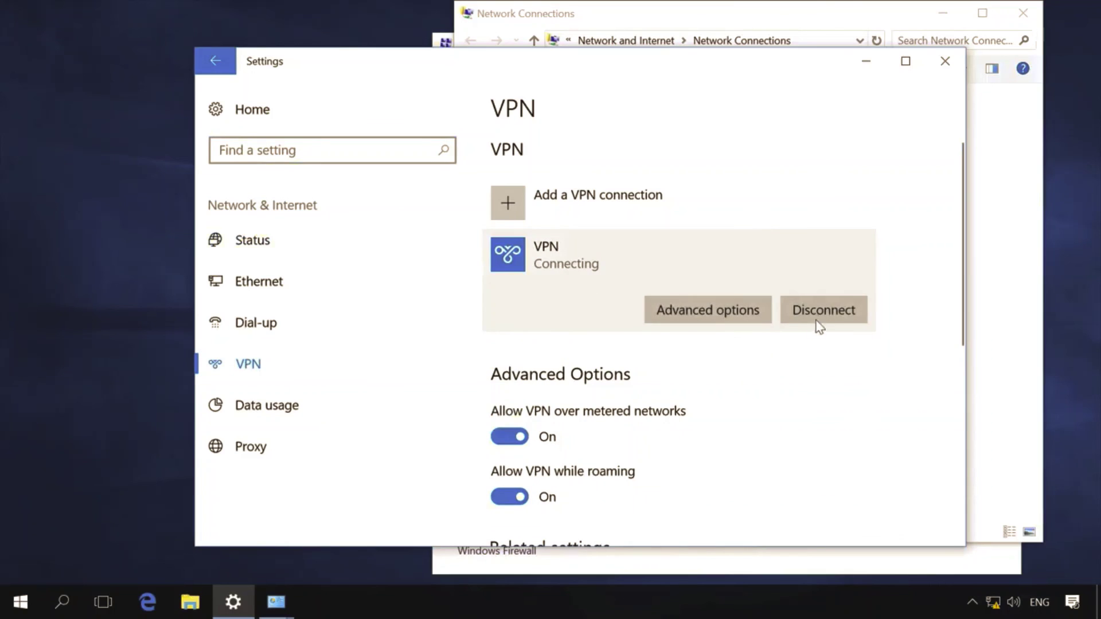
pyautogui.click(821, 316)
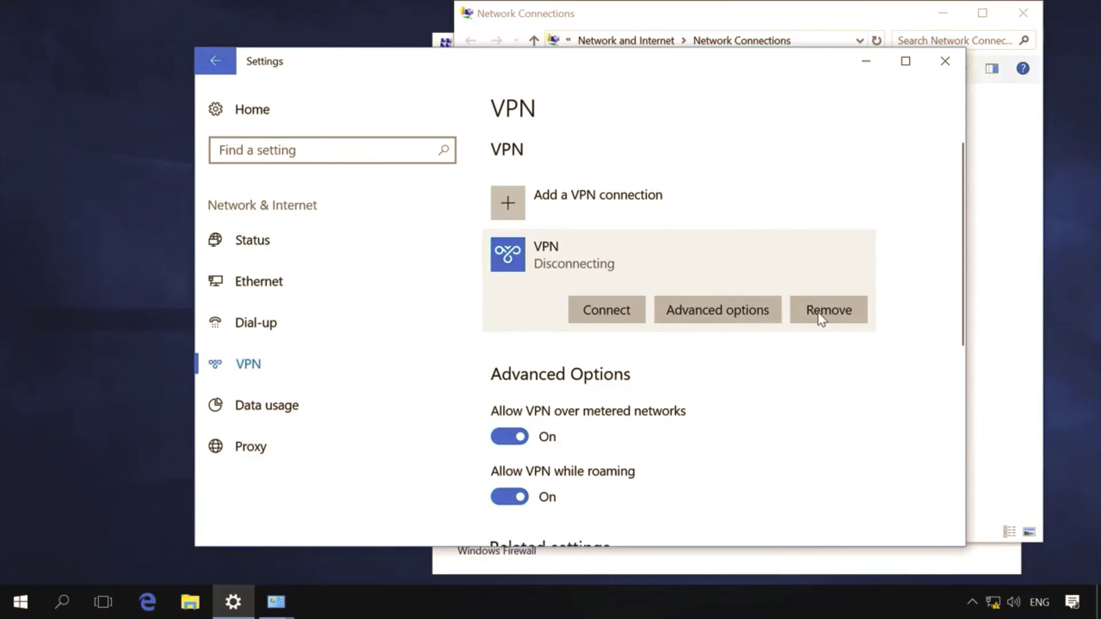
pyautogui.click(608, 315)
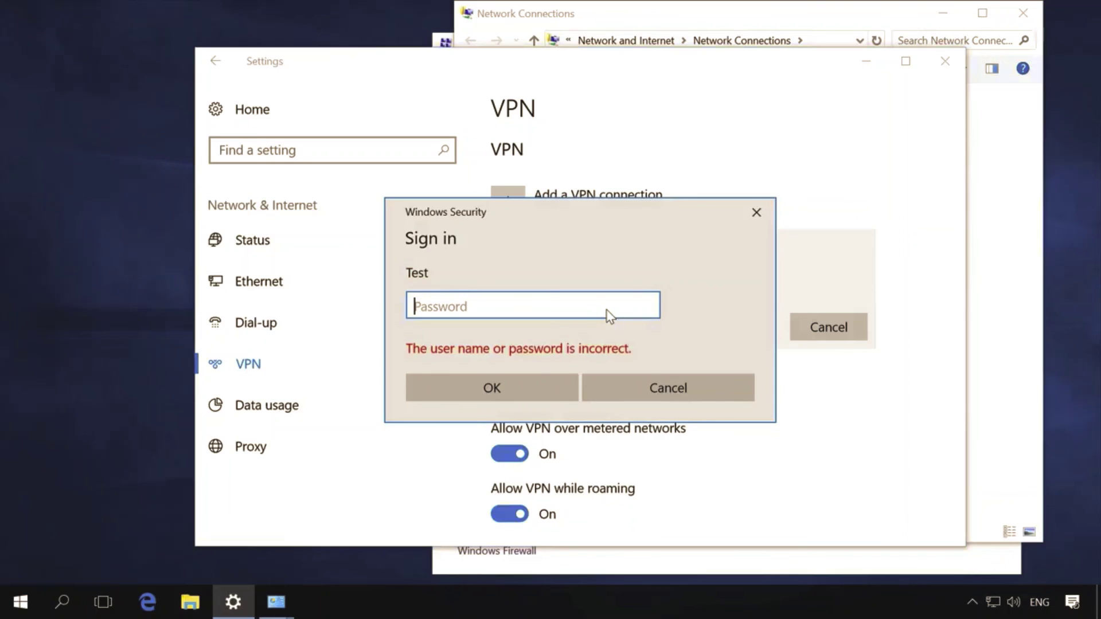
pyautogui.write('••••')
pyautogui.click(523, 386)
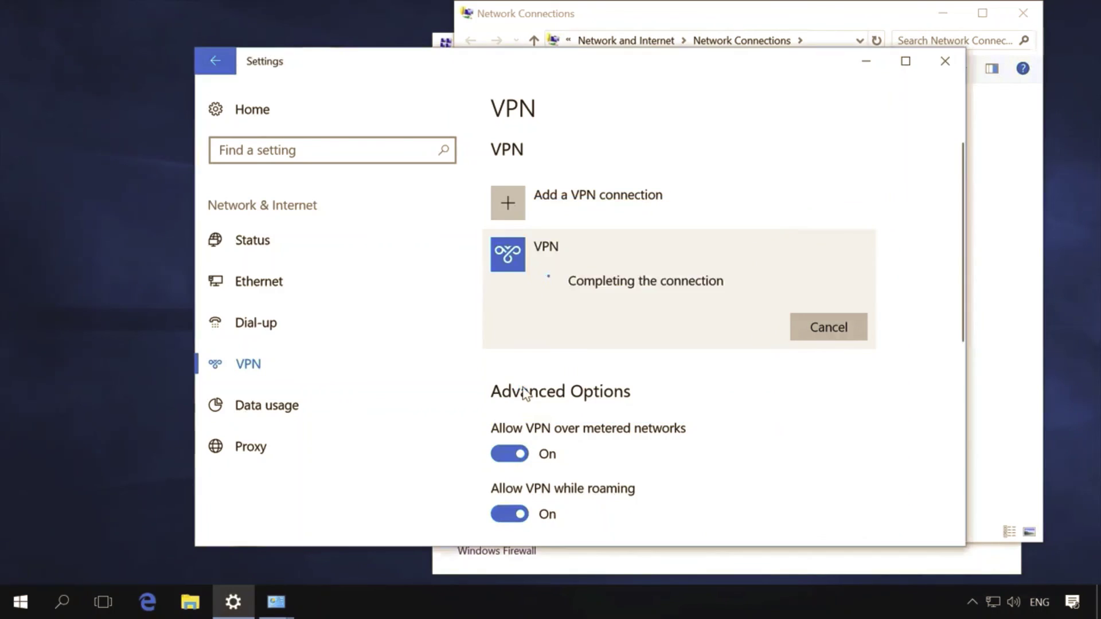